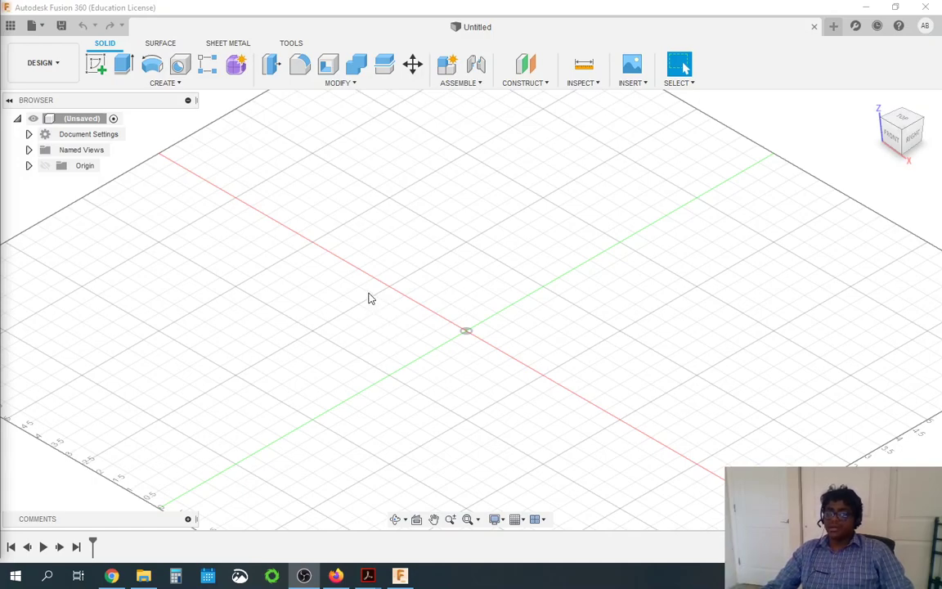
# Check the active unit type in the document settings without changing it.
pyautogui.click(29, 134)
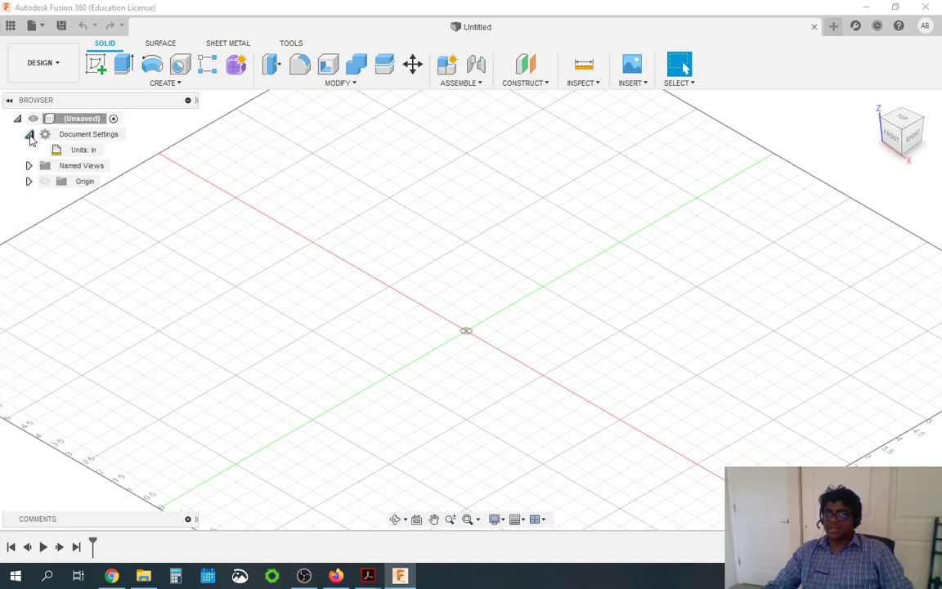
pyautogui.click(111, 149)
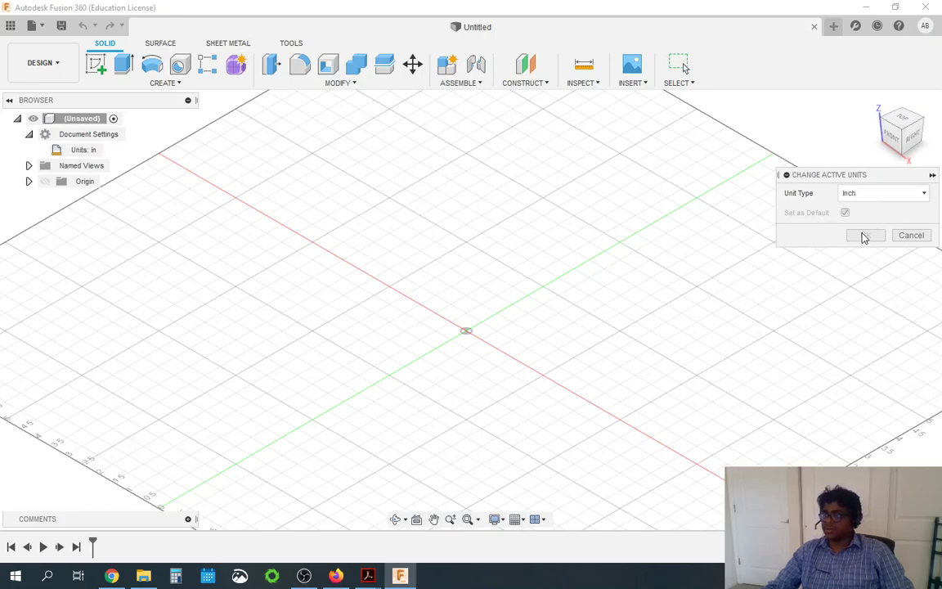
pyautogui.click(911, 236)
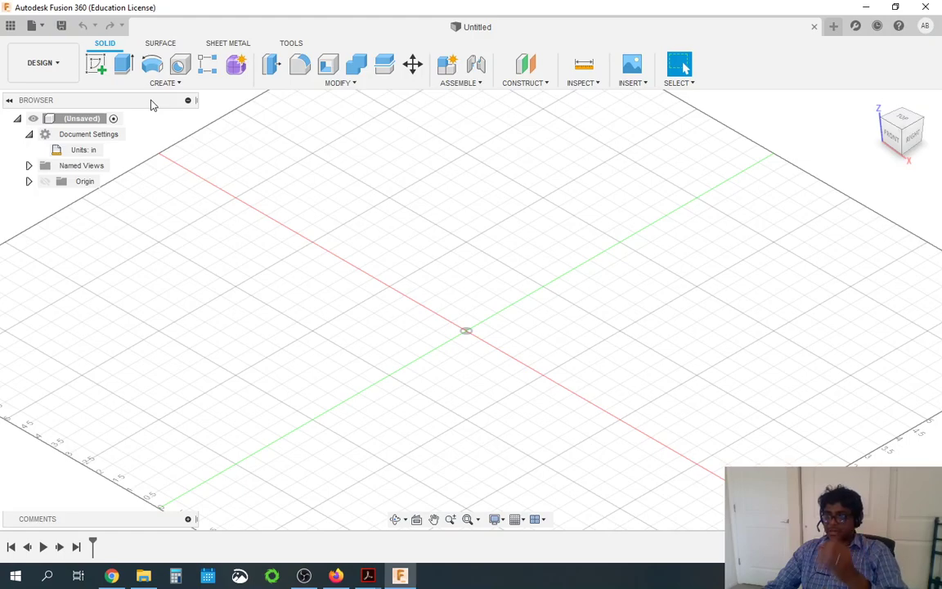
# Start a sketch on the horizontal plane and draw a rectangle from the origin, about 4.06 in wide and 5.06 in tall.
pyautogui.click(99, 66)
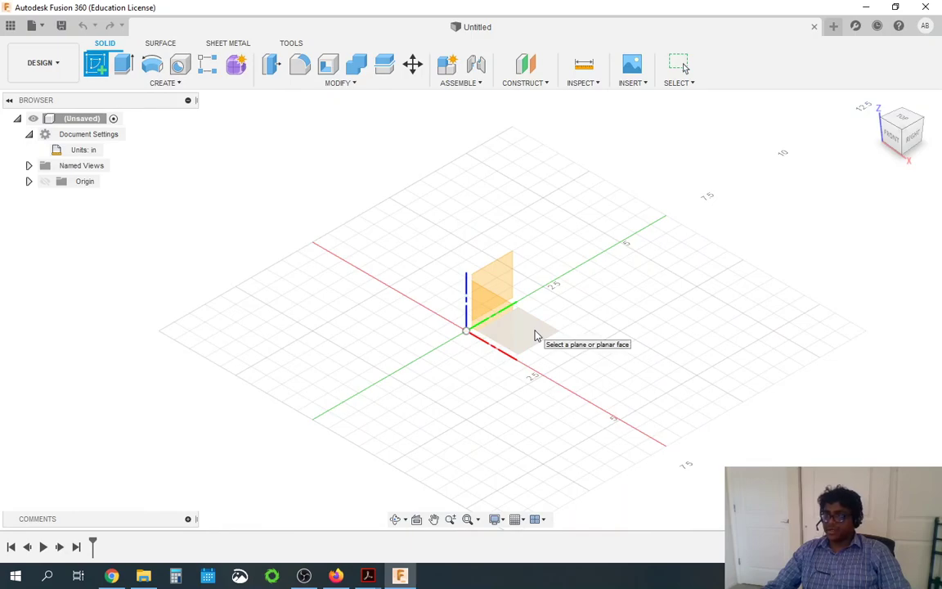
pyautogui.click(536, 335)
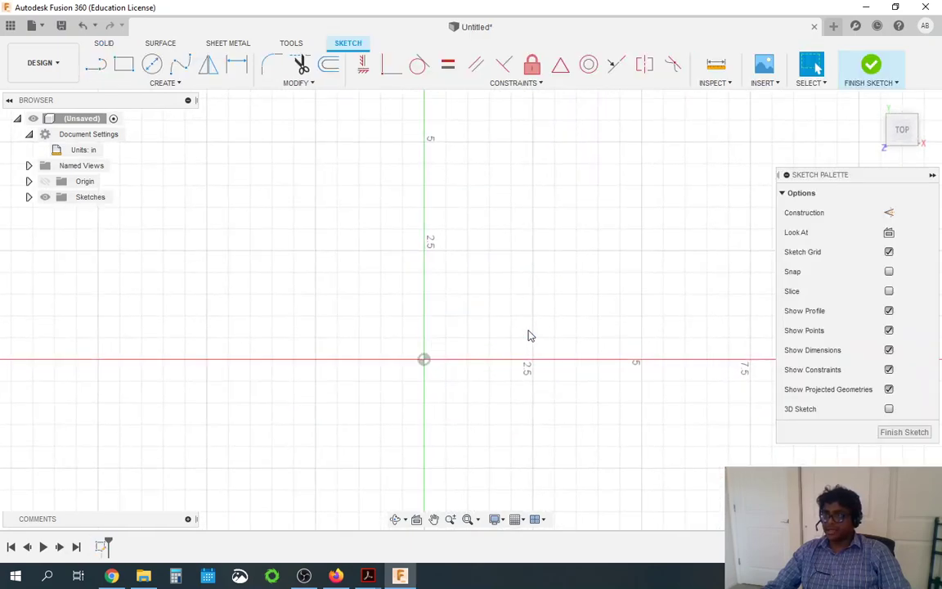
pyautogui.click(124, 64)
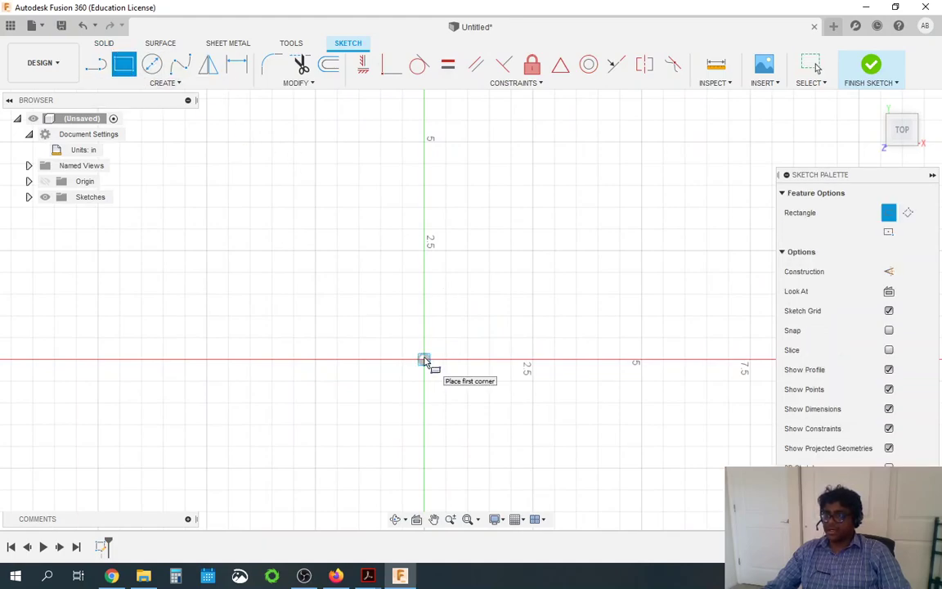
pyautogui.click(423, 360)
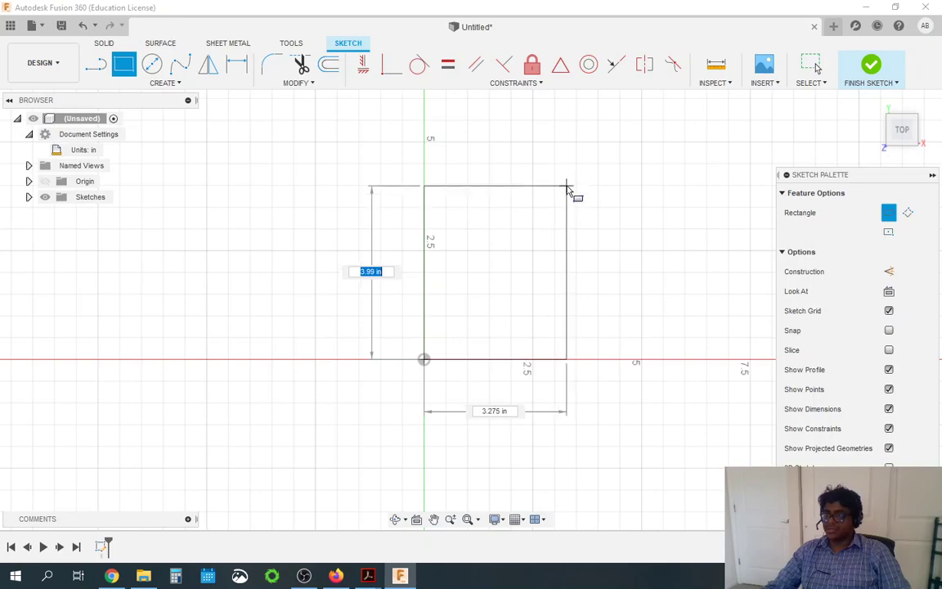
pyautogui.click(600, 140)
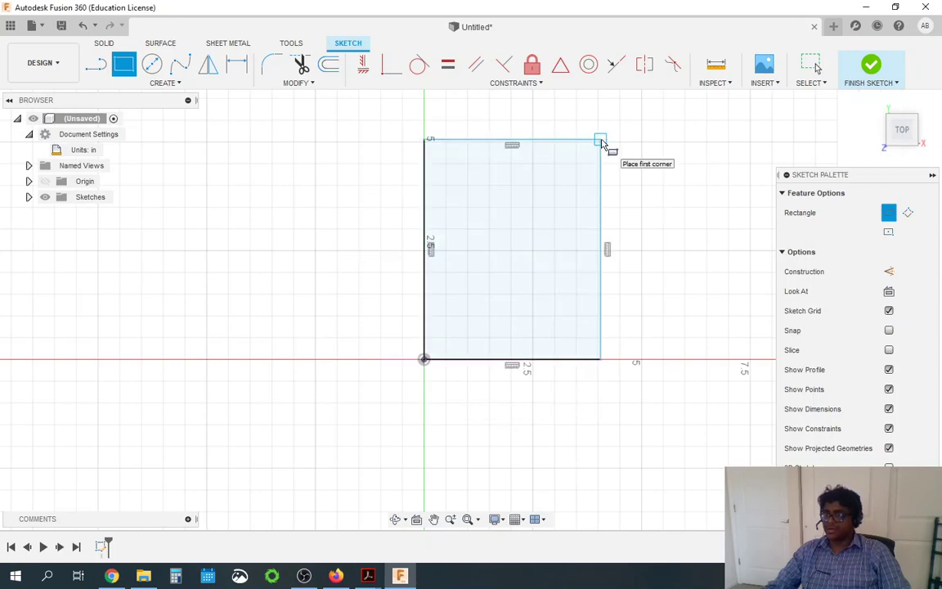
pyautogui.scroll(-2, 327, 393)
pyautogui.scroll(2, 560, 227)
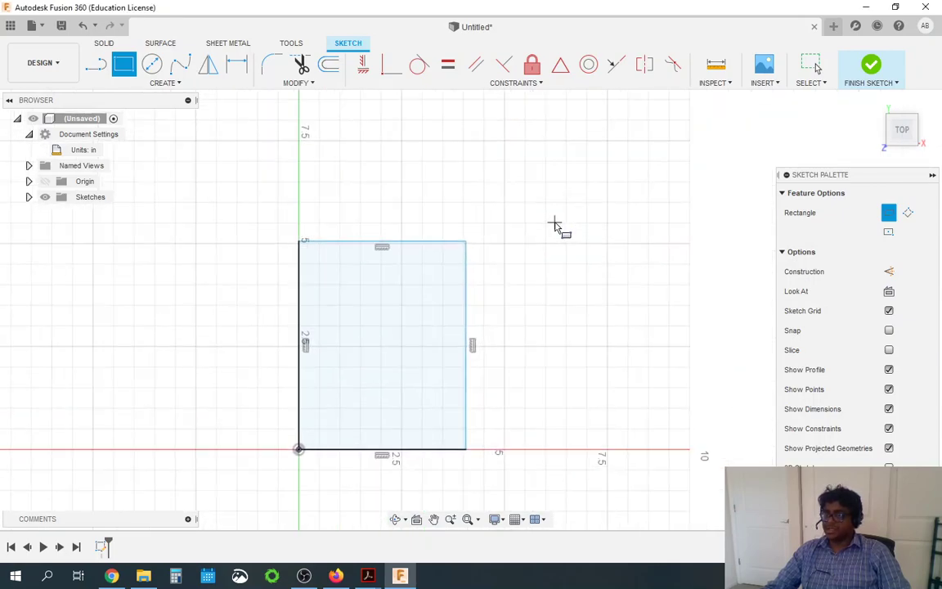
# Dimension the rectangle's vertical side along the green axis to 14 in.
pyautogui.click(236, 64)
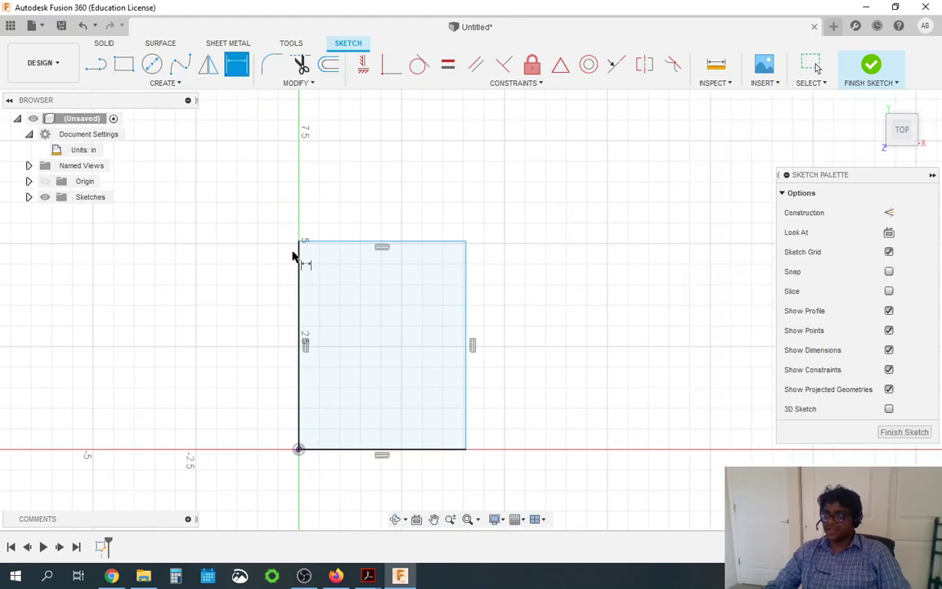
pyautogui.click(305, 360)
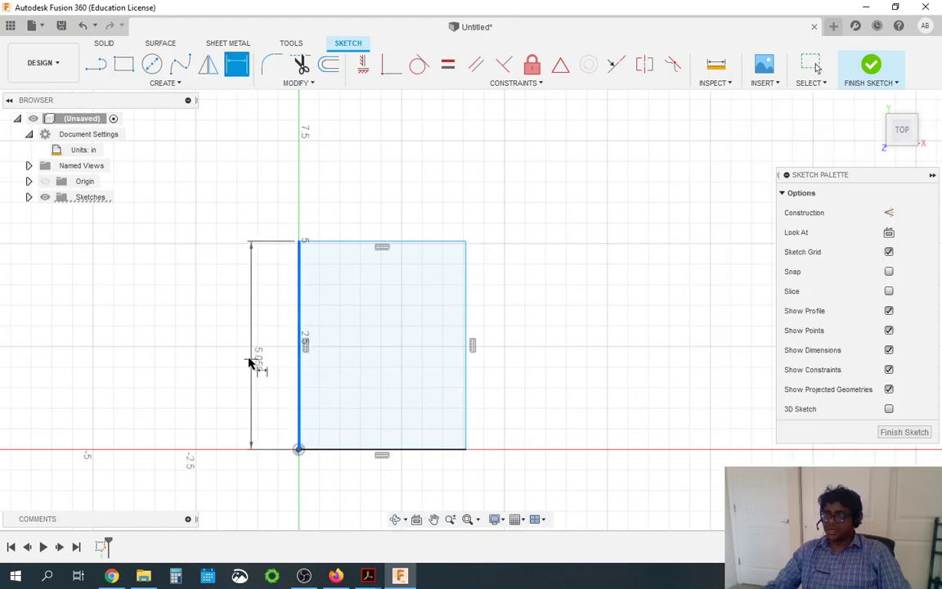
pyautogui.click(248, 360)
pyautogui.write('4')
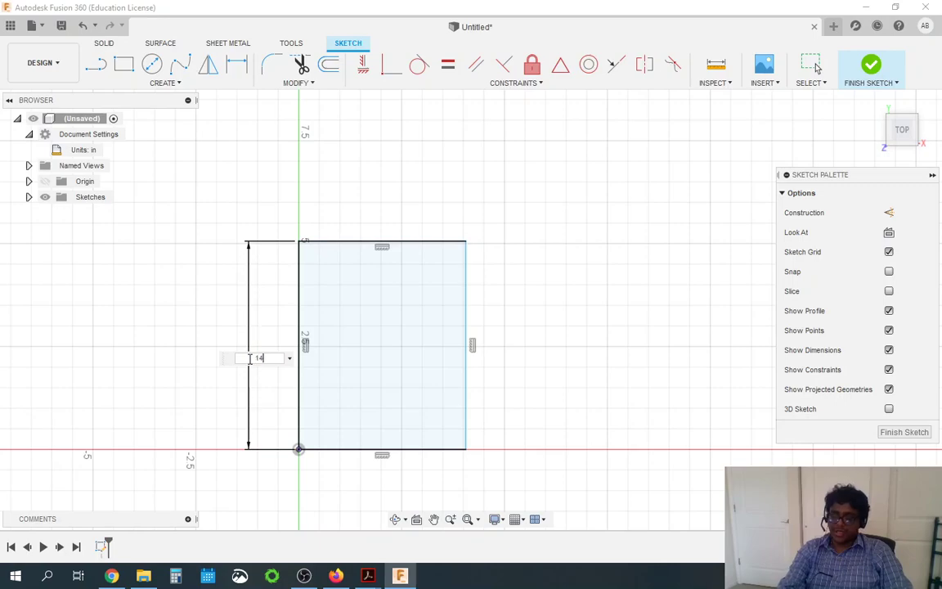
pyautogui.press('Return')
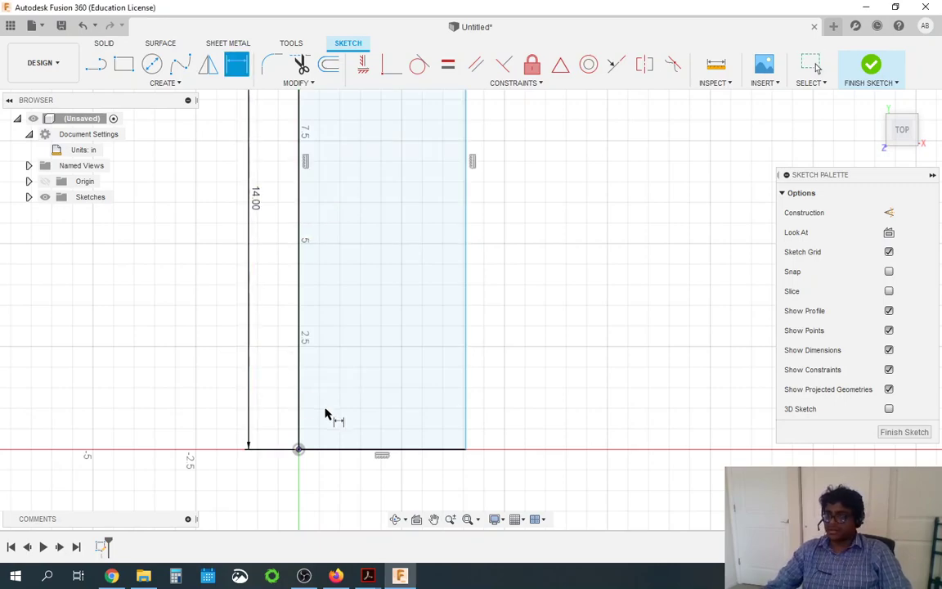
# Dimension the rectangle's side along the red axis to 7 in and finish the sketch.
pyautogui.click(356, 455)
pyautogui.click(369, 484)
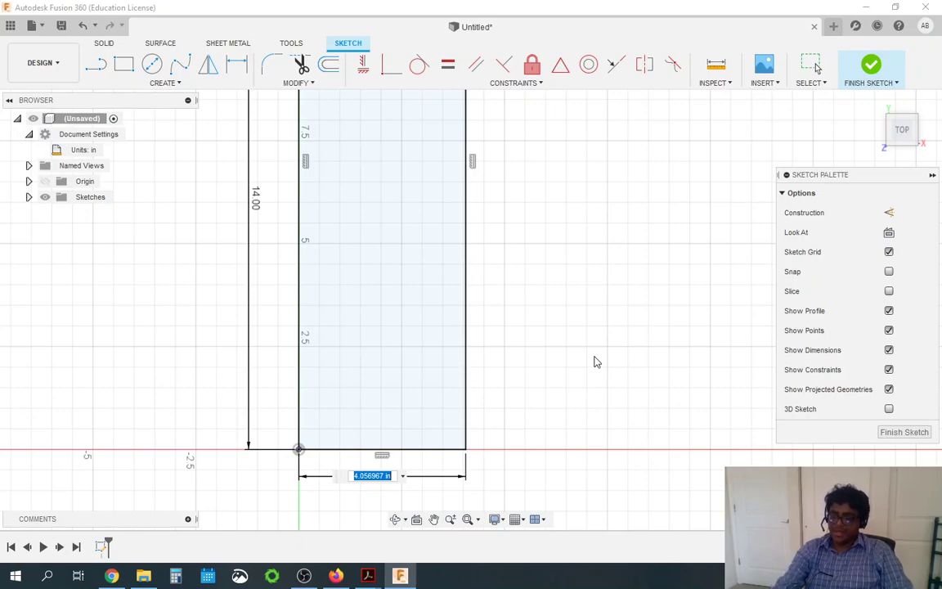
pyautogui.write('7')
pyautogui.press('Return')
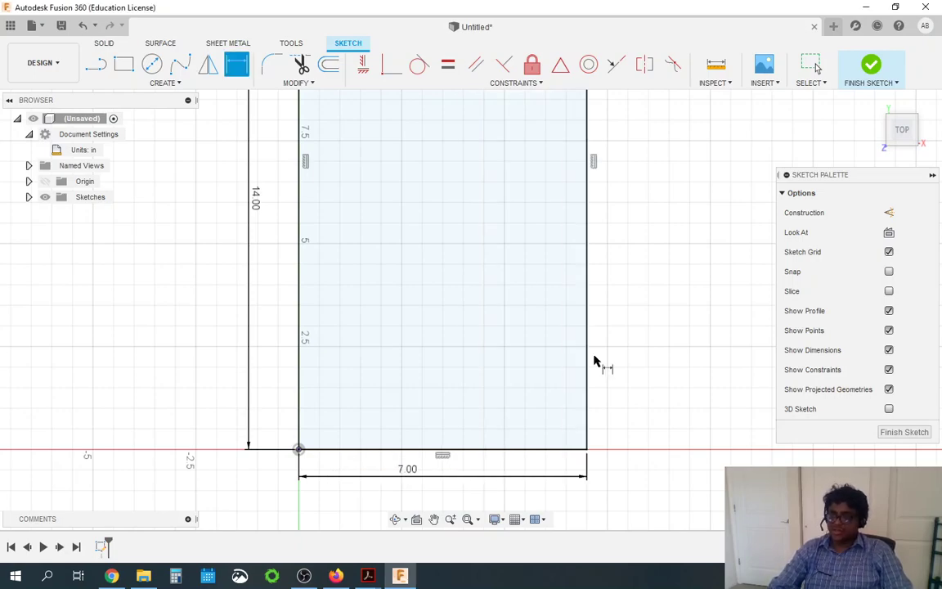
pyautogui.scroll(-2, 409, 360)
pyautogui.scroll(-2, 405, 409)
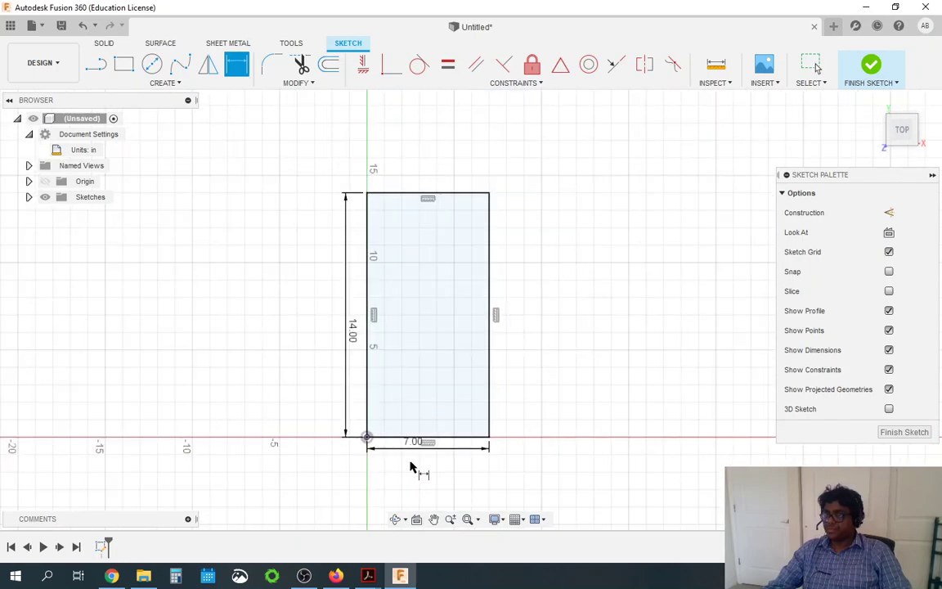
pyautogui.click(904, 434)
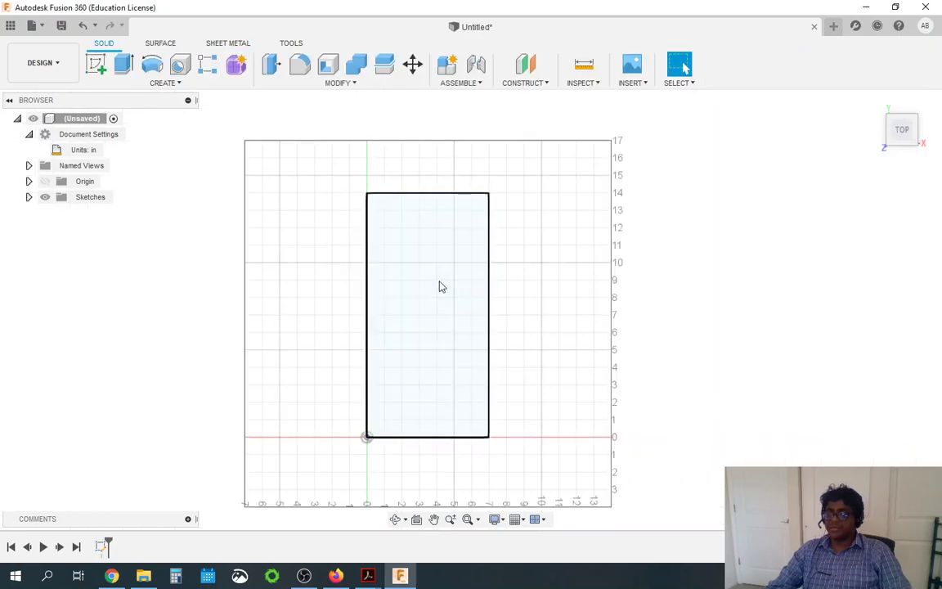
# Extrude the rectangular profile 0.25 in to one side as a new body.
pyautogui.click(123, 64)
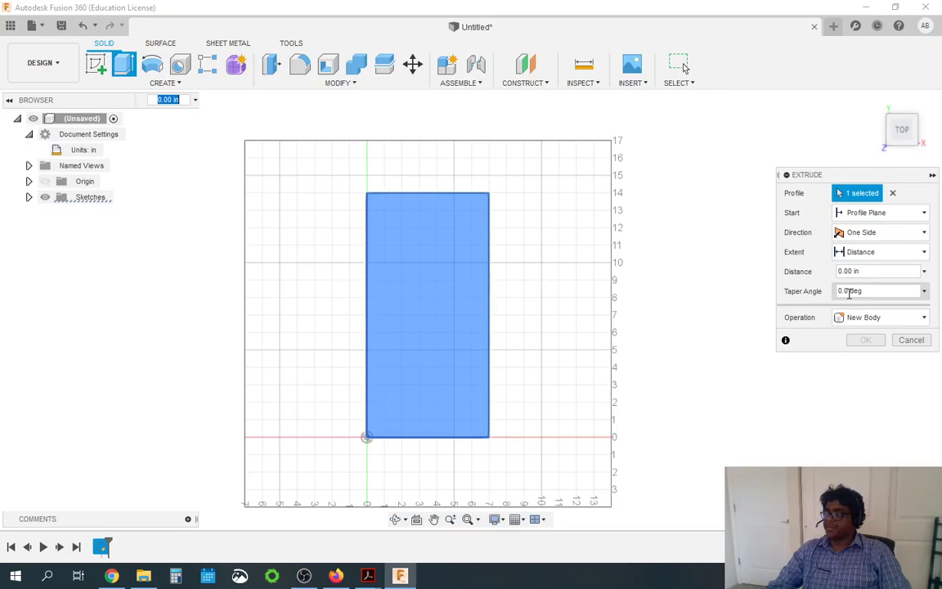
pyautogui.click(858, 270)
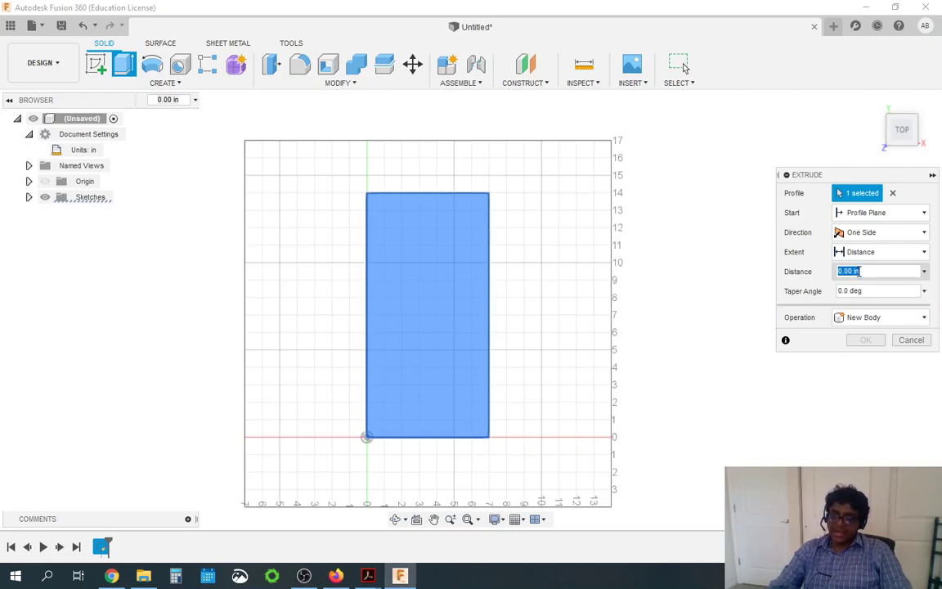
pyautogui.write('0')
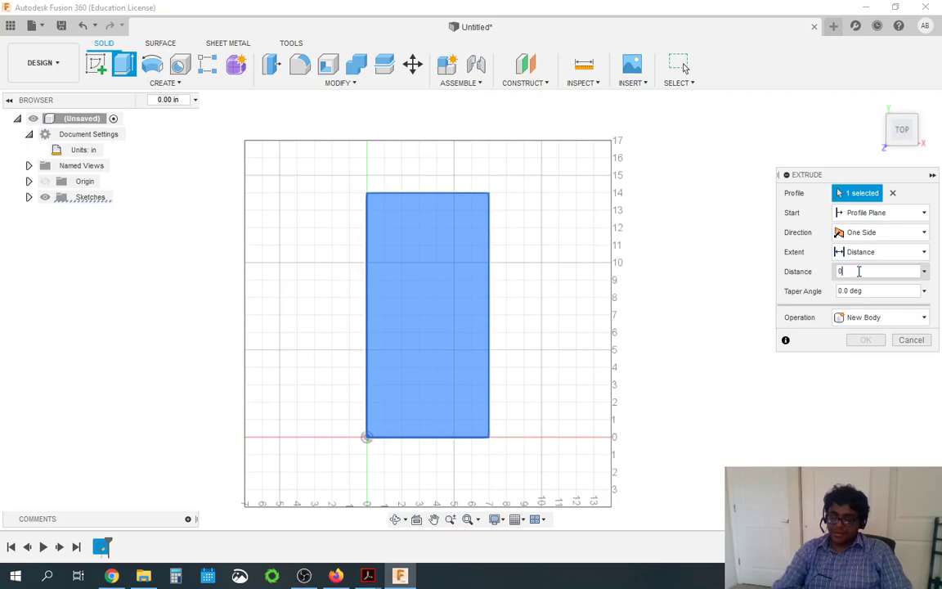
pyautogui.write('.25')
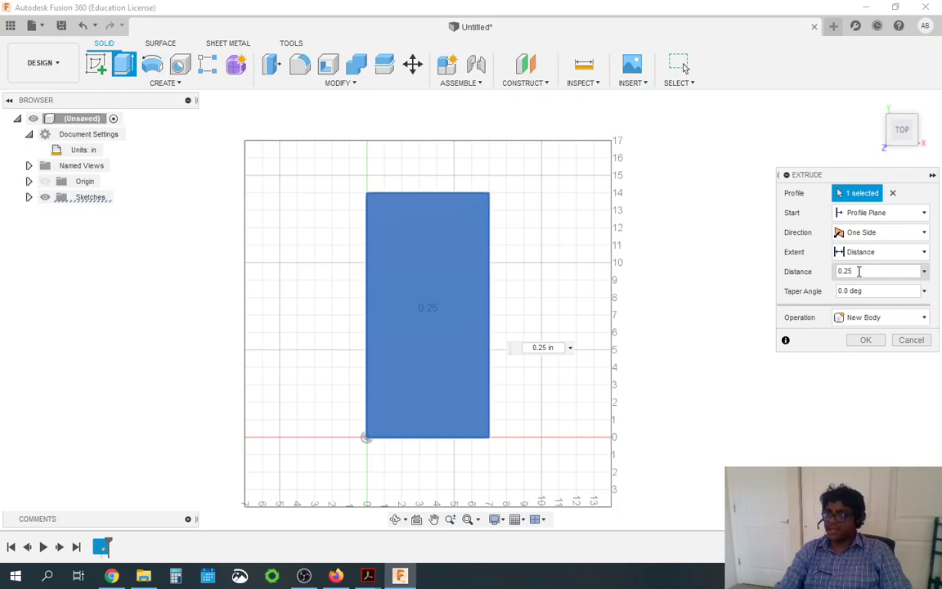
pyautogui.press('Return')
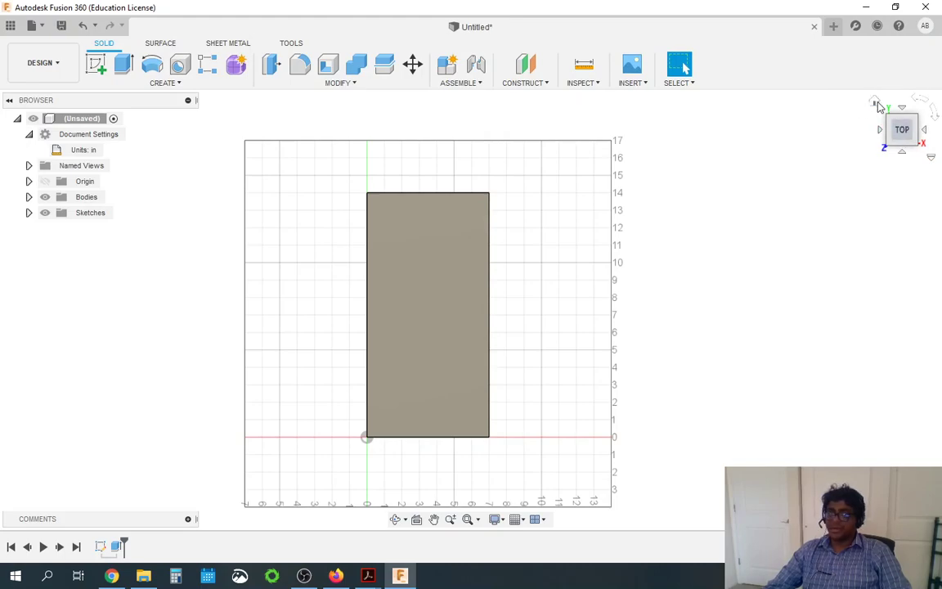
# Examine the extruded plate from the isometric home view and from directly above.
pyautogui.click(875, 102)
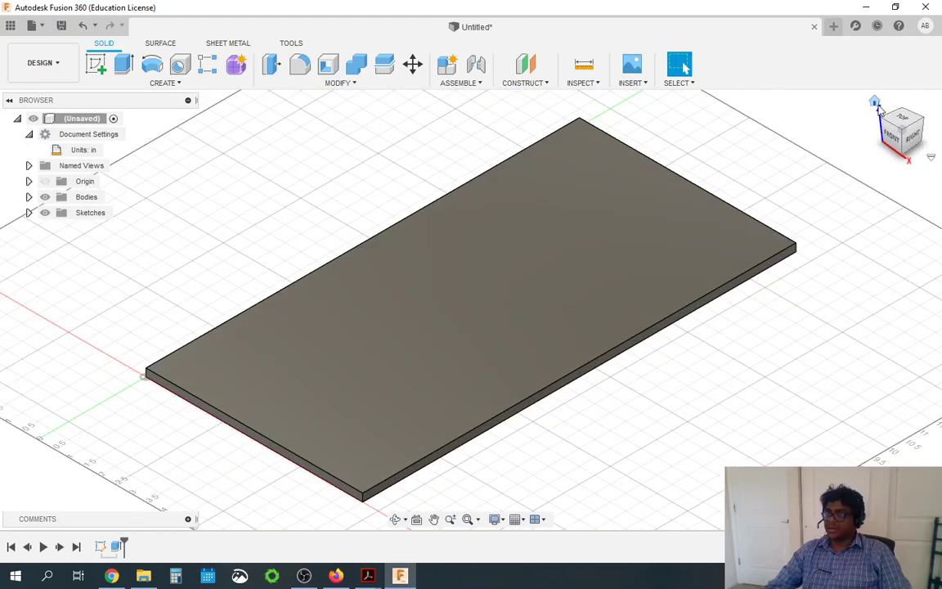
pyautogui.scroll(-3, 708, 423)
pyautogui.scroll(2, 629, 412)
pyautogui.scroll(-2, 368, 374)
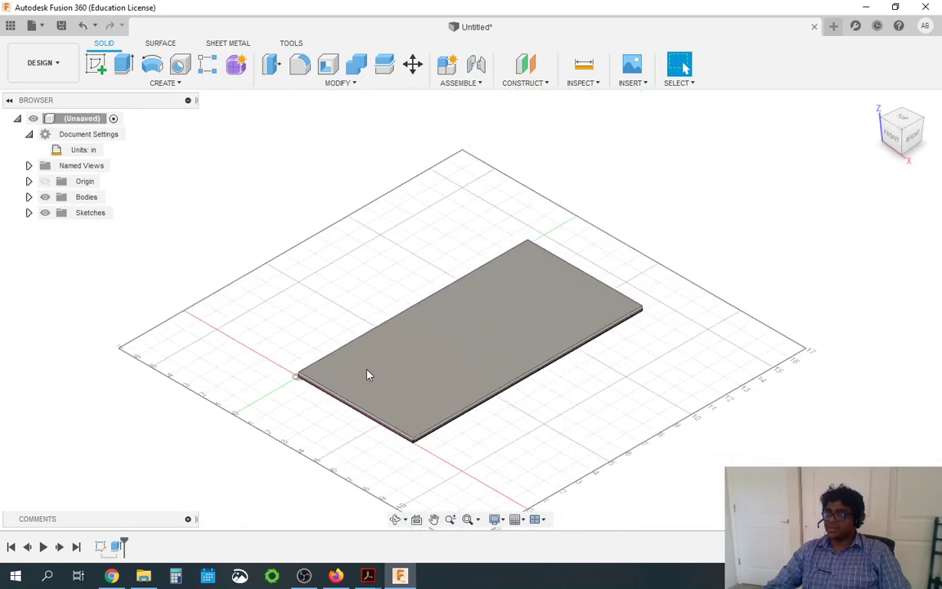
pyautogui.scroll(1, 548, 399)
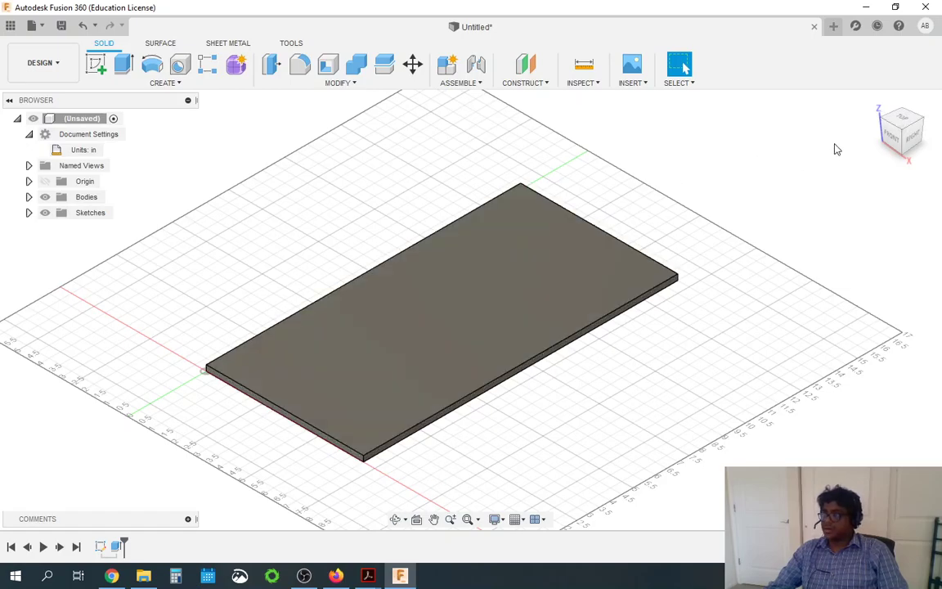
pyautogui.click(906, 121)
pyautogui.click(904, 121)
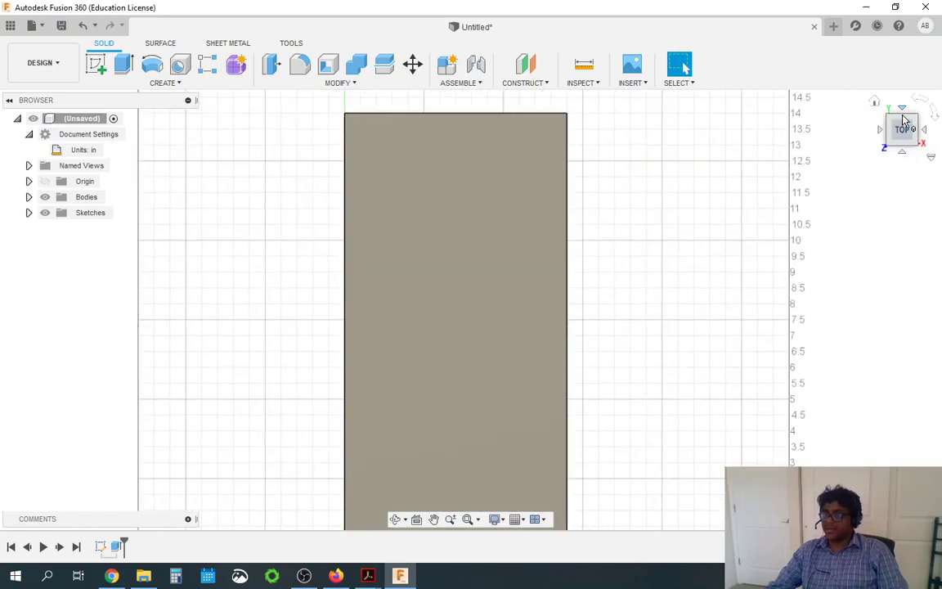
pyautogui.scroll(-2, 642, 122)
pyautogui.scroll(2, 664, 368)
pyautogui.scroll(-1, 648, 449)
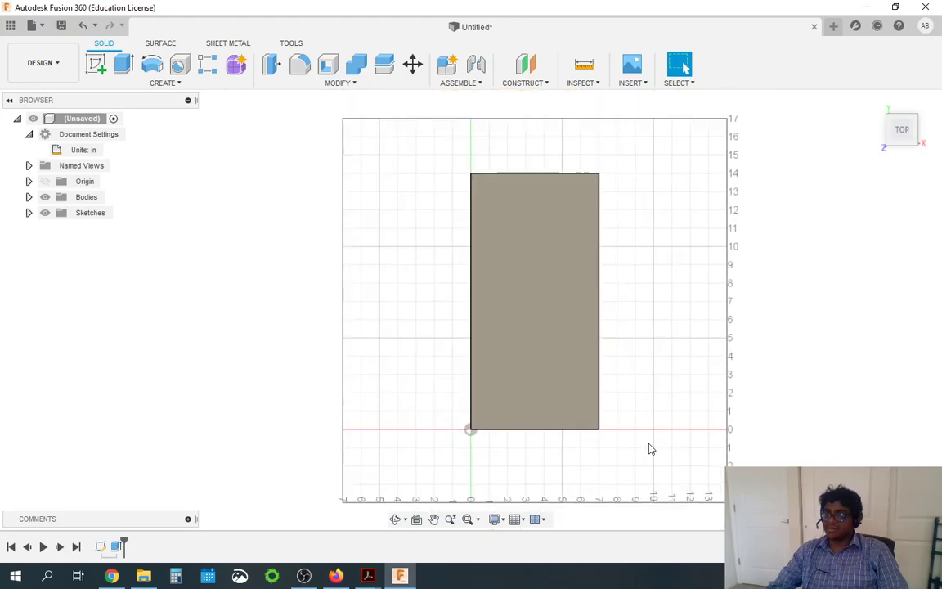
pyautogui.scroll(2, 666, 312)
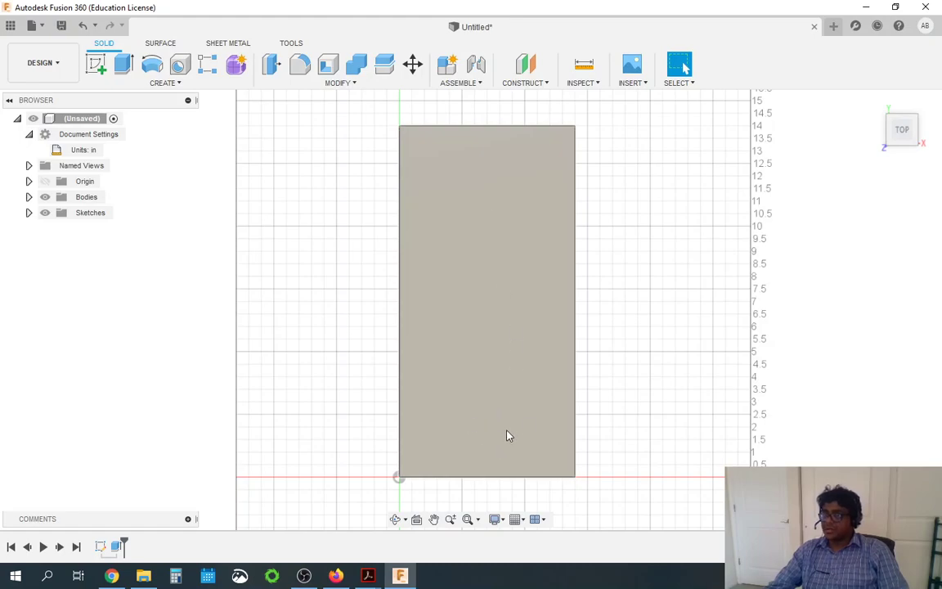
pyautogui.scroll(-1, 565, 438)
pyautogui.scroll(-1, 421, 415)
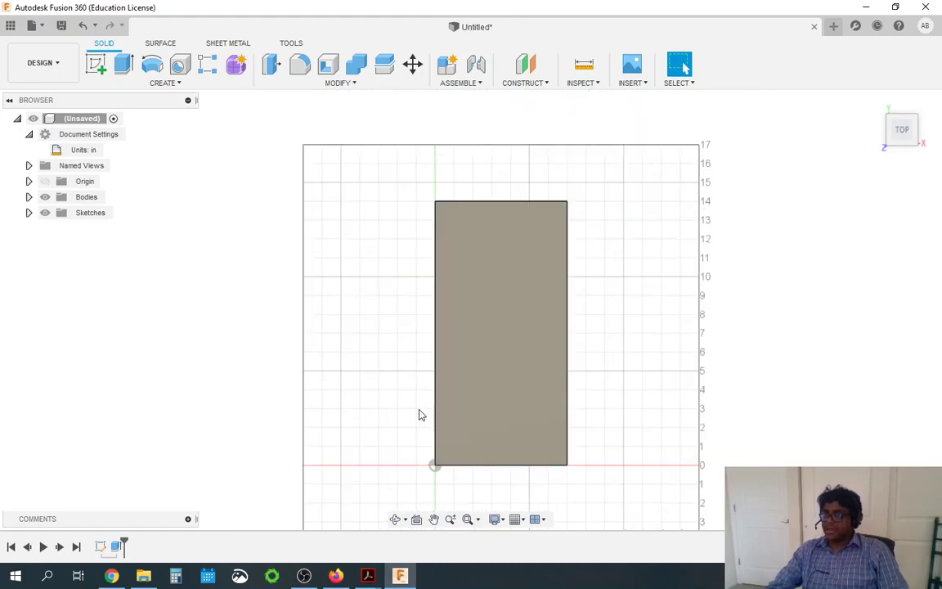
pyautogui.scroll(1, 646, 440)
pyautogui.scroll(1, 633, 451)
pyautogui.scroll(-1, 624, 400)
pyautogui.scroll(1, 626, 384)
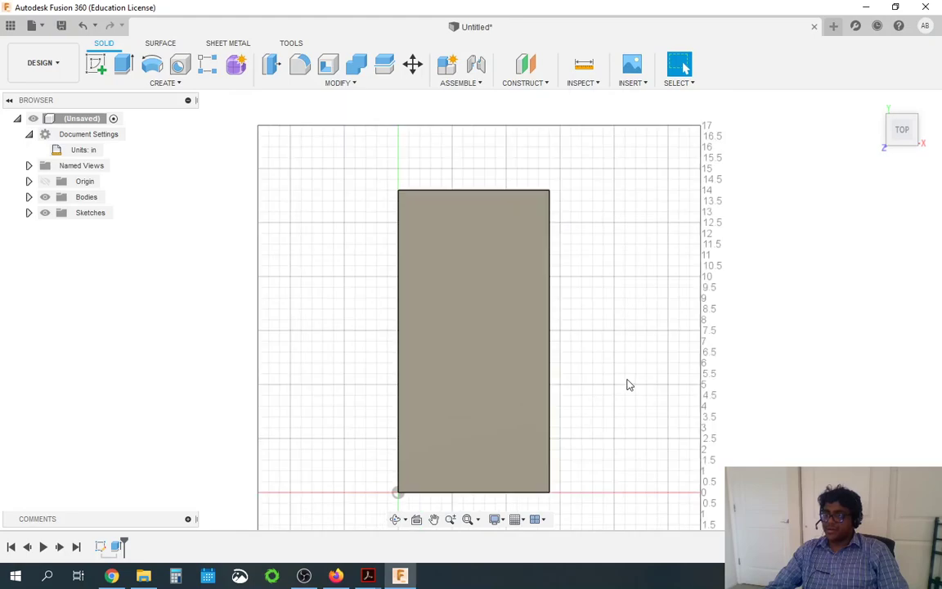
pyautogui.scroll(-1, 627, 337)
pyautogui.scroll(1, 627, 468)
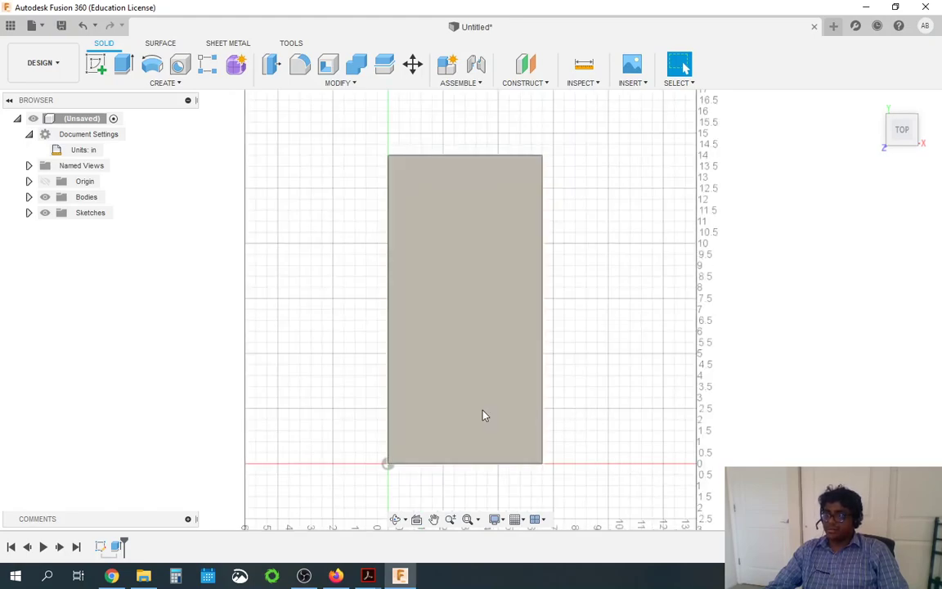
# Start a new sketch on the plate's large top face.
pyautogui.click(483, 415)
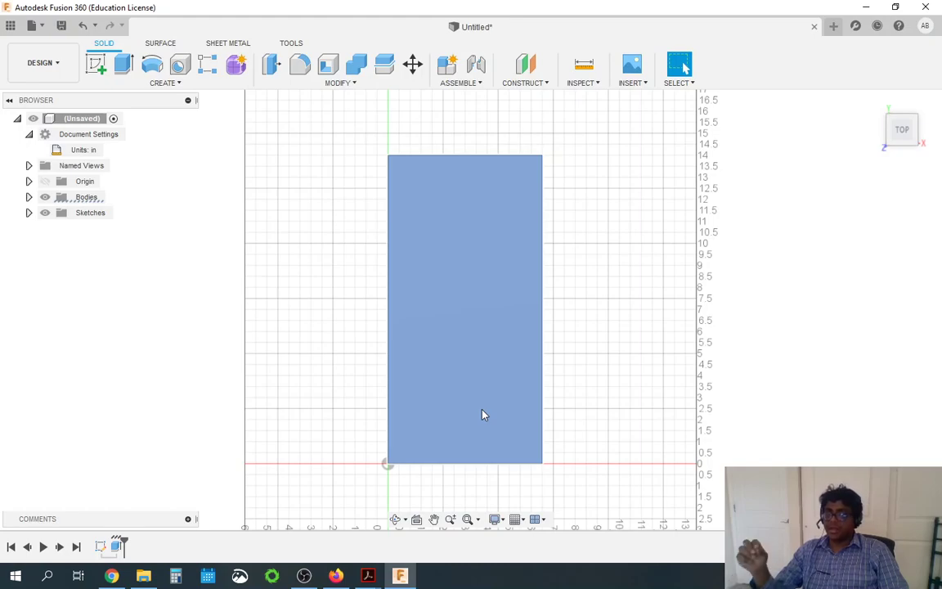
pyautogui.scroll(-3, 467, 433)
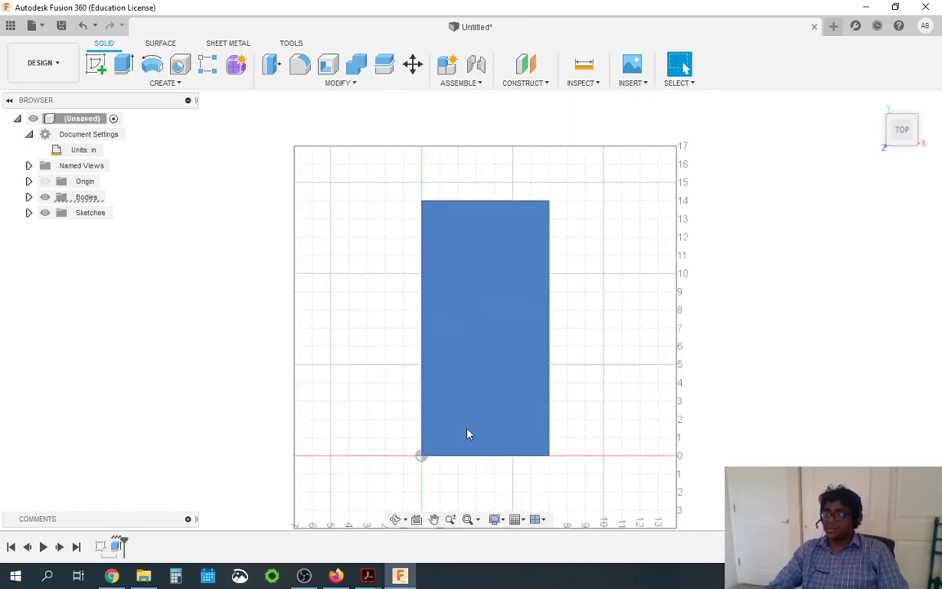
pyautogui.scroll(5, 491, 384)
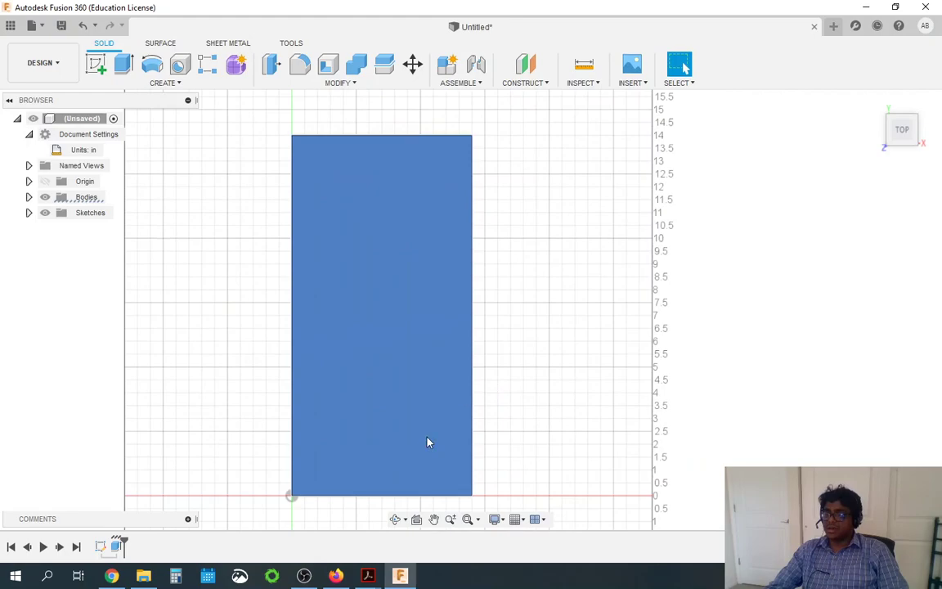
pyautogui.keyDown('shift'); pyautogui.moveTo(517, 411); pyautogui.dragTo(501, 391, button='middle'); pyautogui.keyUp('shift')
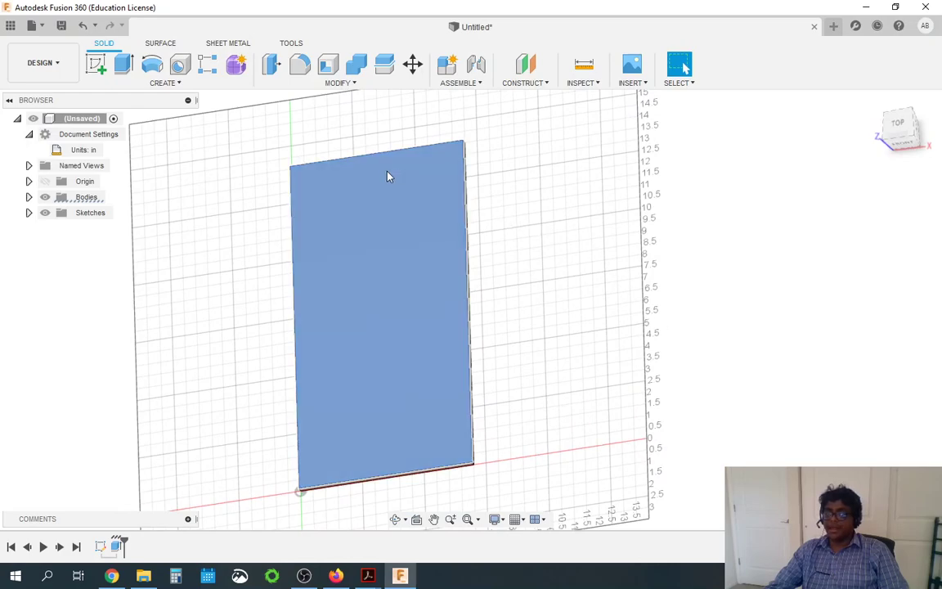
pyautogui.click(94, 70)
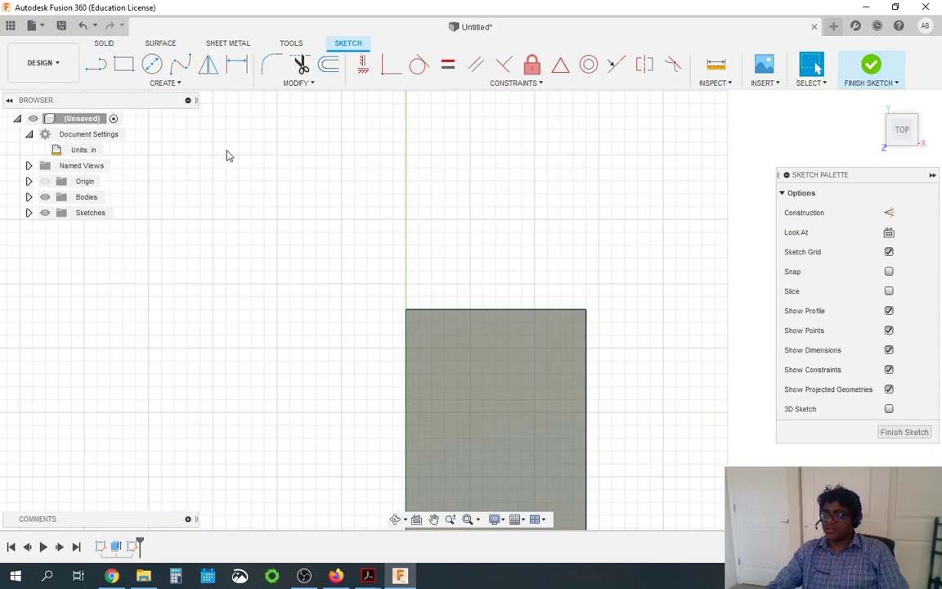
pyautogui.scroll(-3, 292, 189)
pyautogui.scroll(2, 491, 470)
pyautogui.scroll(2, 439, 488)
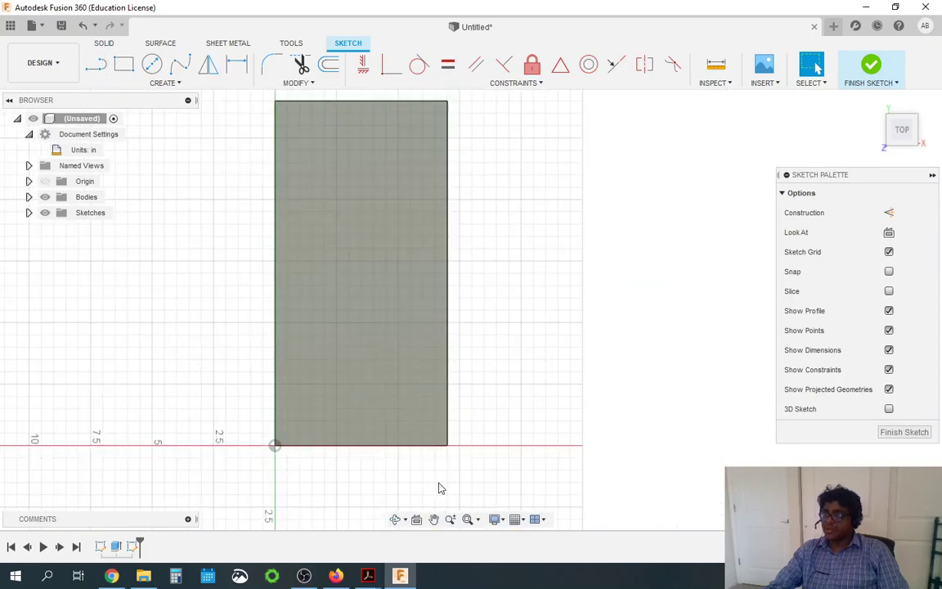
pyautogui.scroll(1, 477, 304)
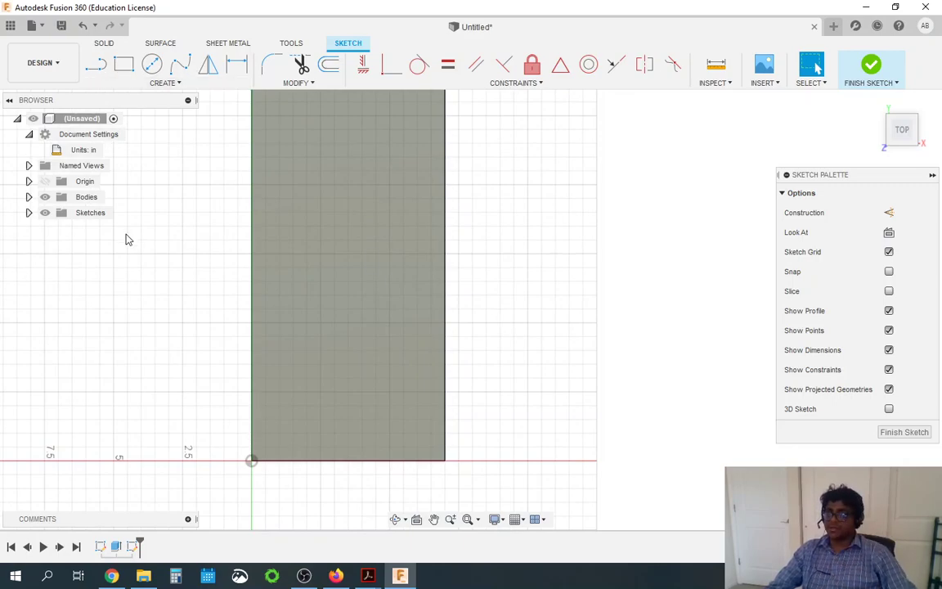
# Sketch a center-diameter circle about 5.77 in across inside the plate's half nearest the origin.
pyautogui.click(151, 65)
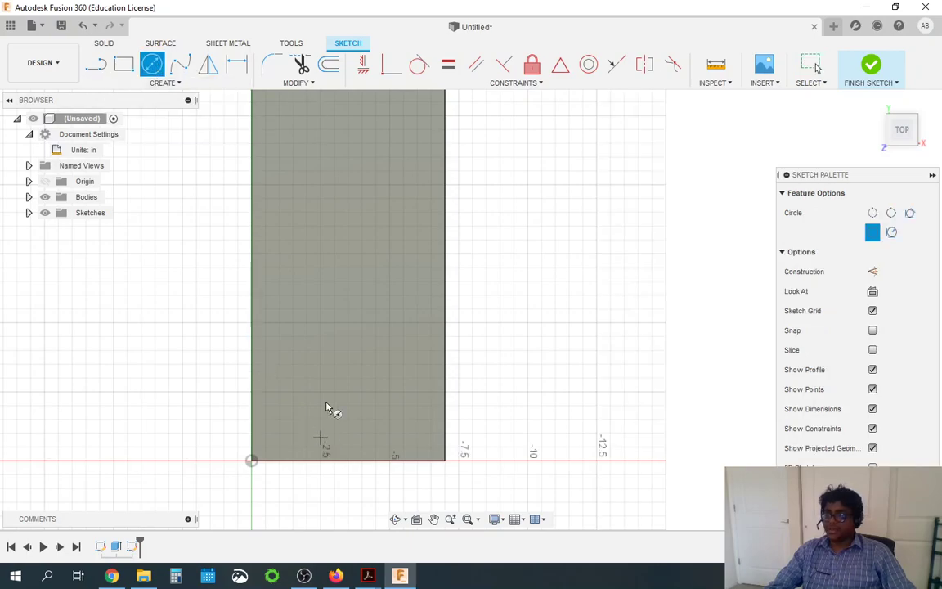
pyautogui.click(348, 358)
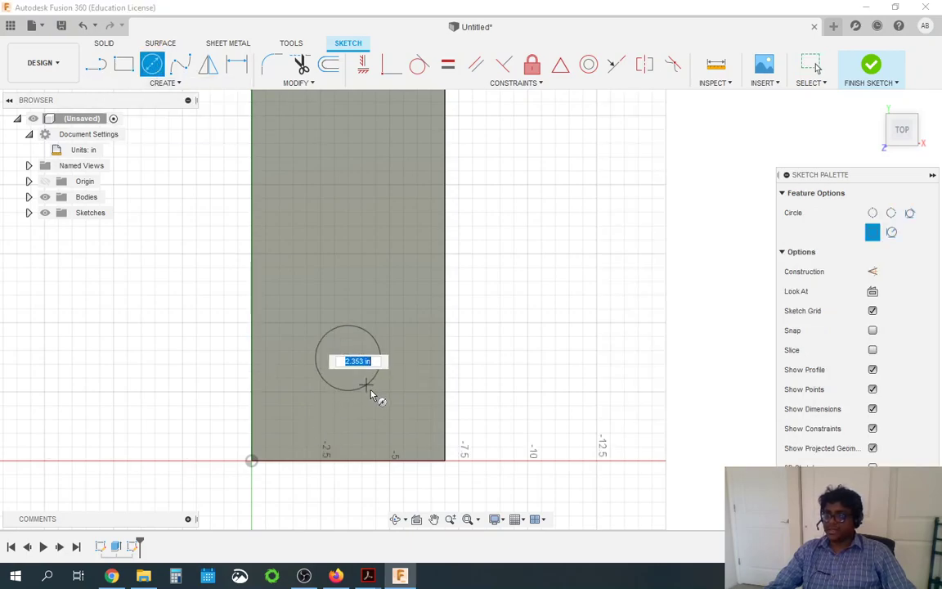
pyautogui.click(388, 427)
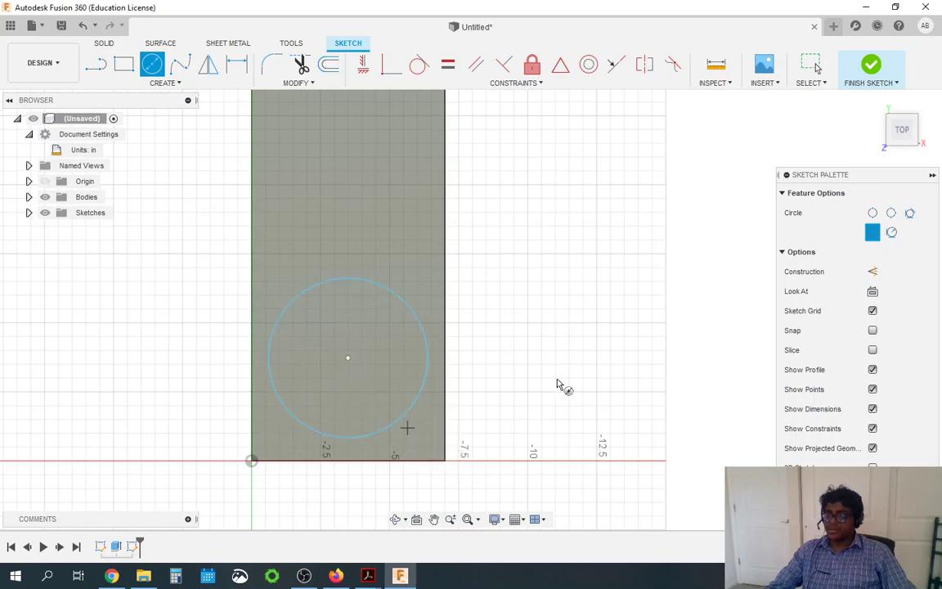
pyautogui.scroll(-4, 530, 343)
pyautogui.scroll(2, 511, 381)
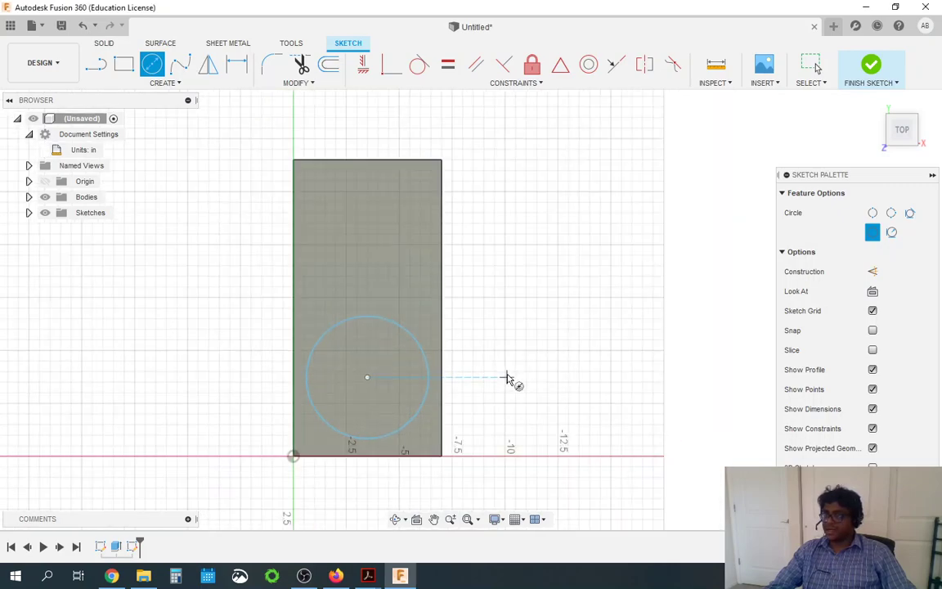
# Dimension the circle's diameter to 6.5 in.
pyautogui.click(238, 66)
pyautogui.scroll(2, 431, 374)
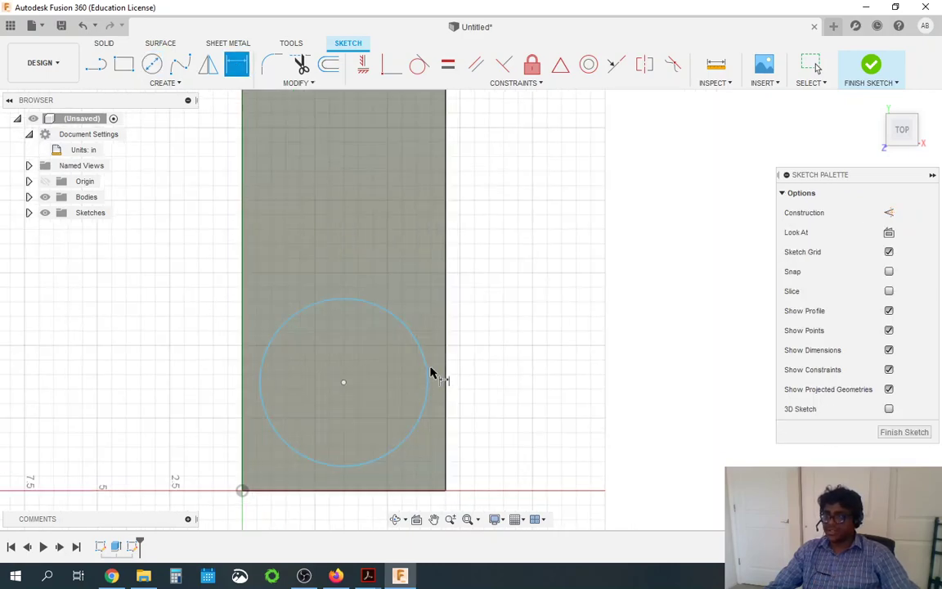
pyautogui.click(424, 362)
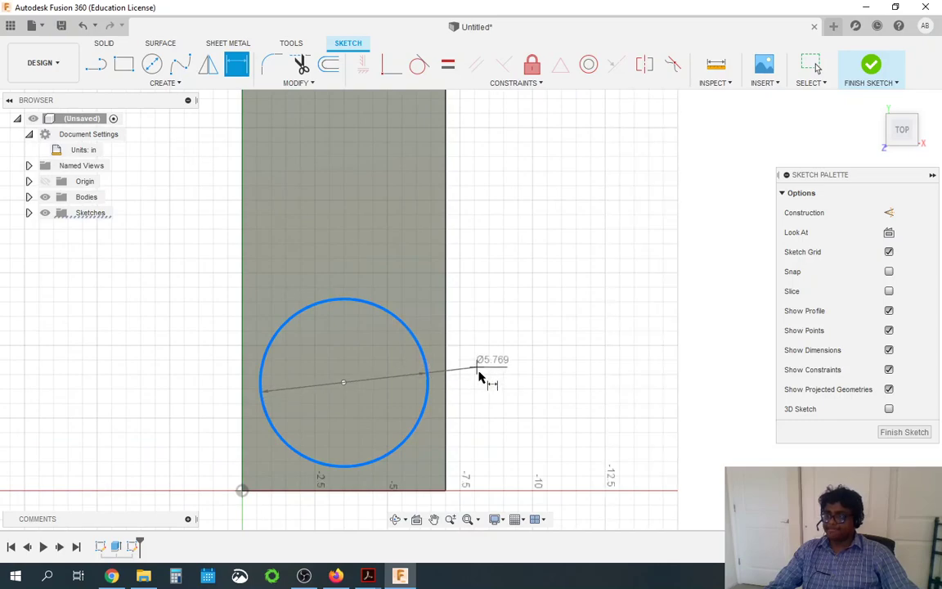
pyautogui.click(480, 376)
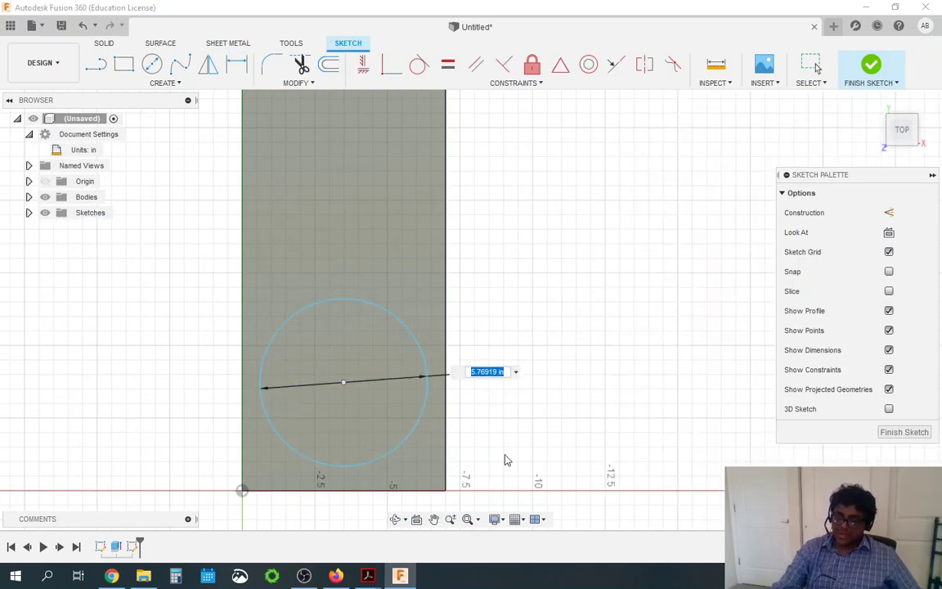
pyautogui.write('6.5')
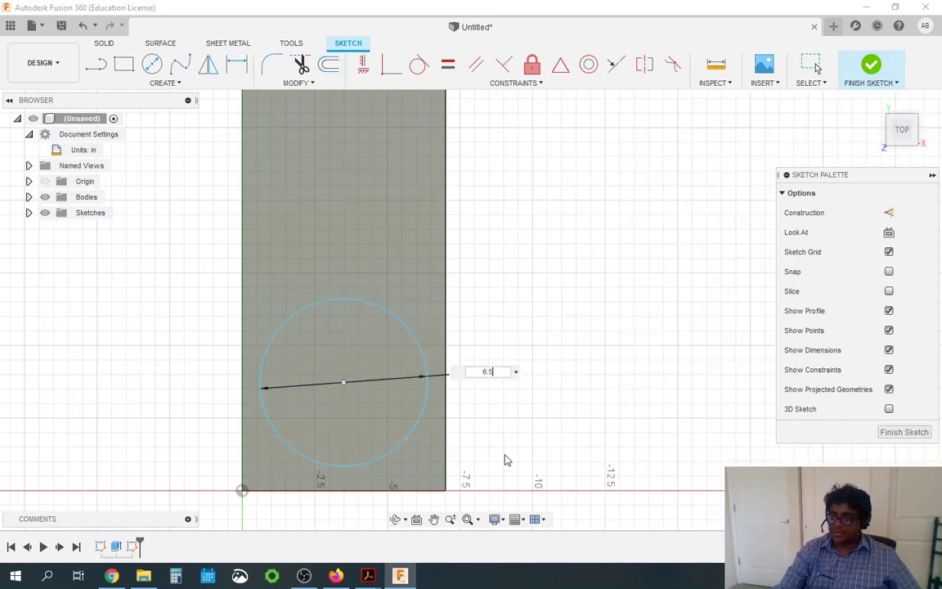
pyautogui.press('Return')
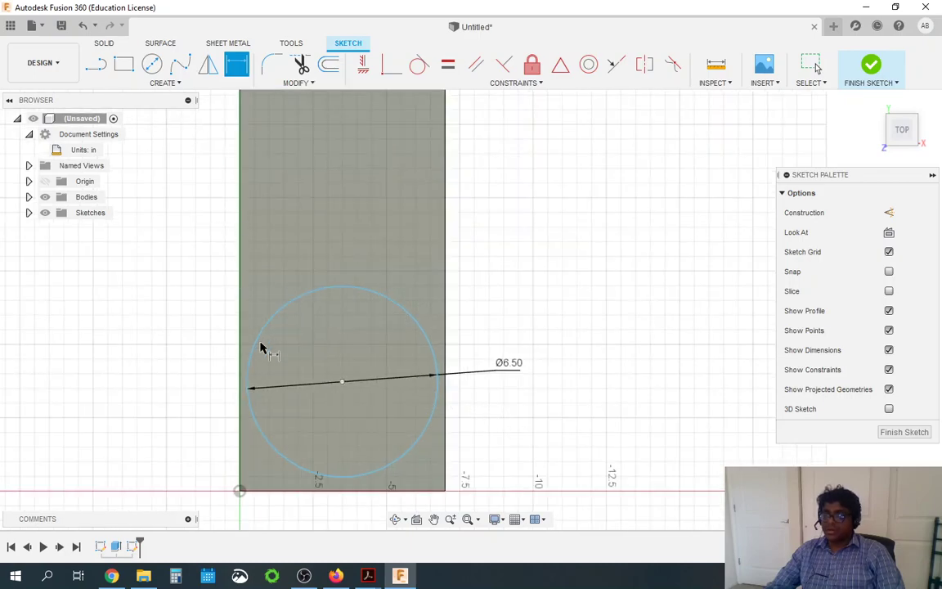
# Dimension the circle's center 3.5 in from the plate's long edge on the green axis.
pyautogui.click(342, 383)
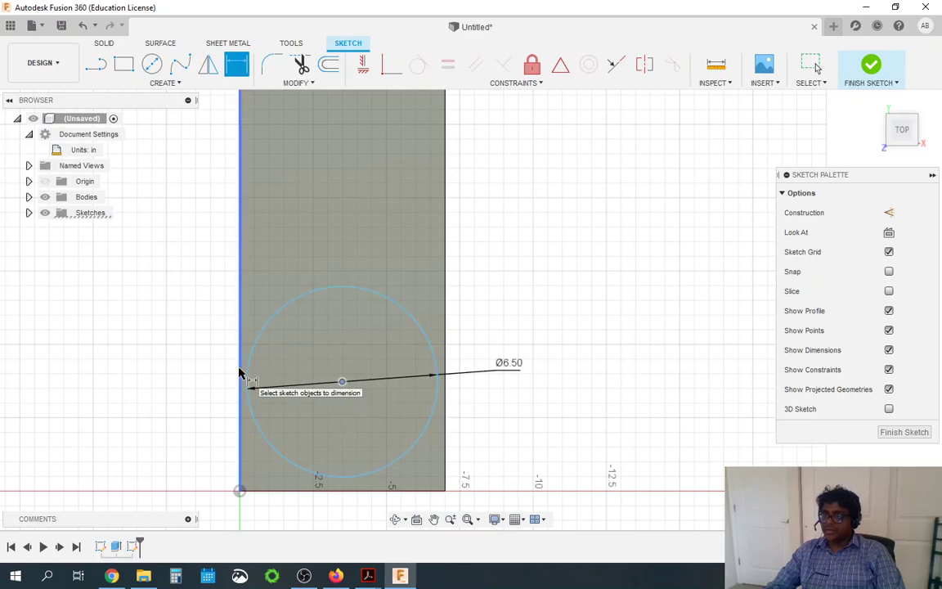
pyautogui.click(240, 374)
pyautogui.click(321, 344)
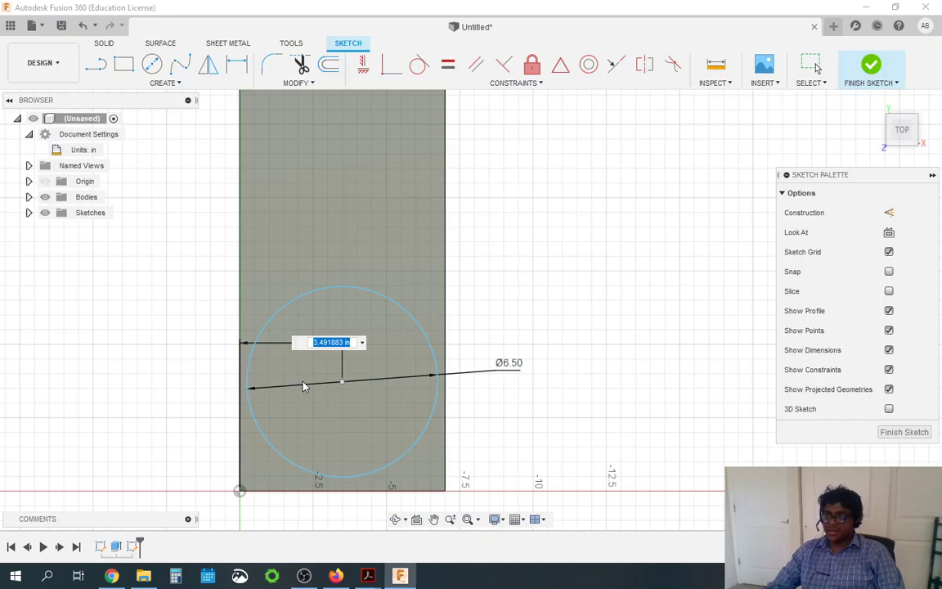
pyautogui.write('3.5')
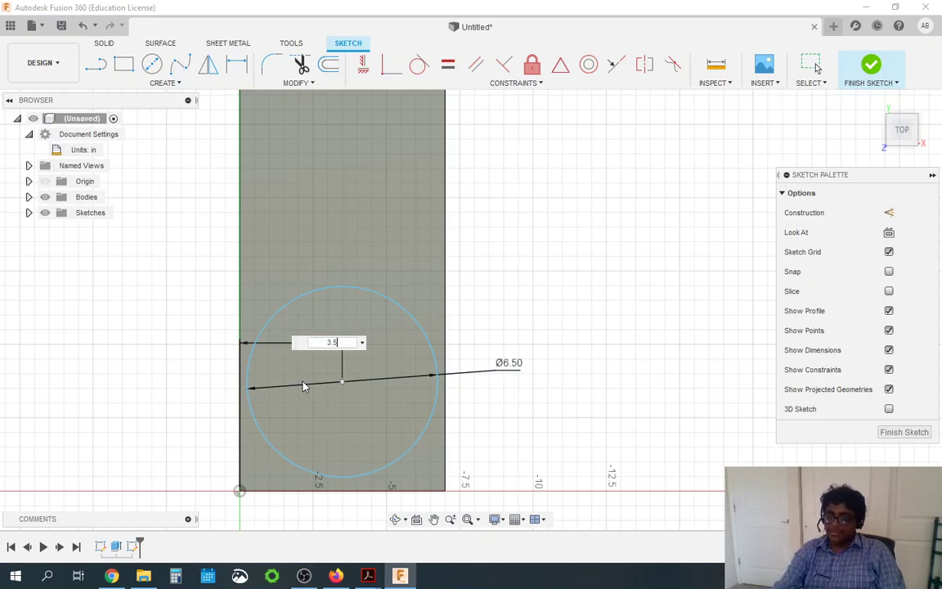
pyautogui.press('Return')
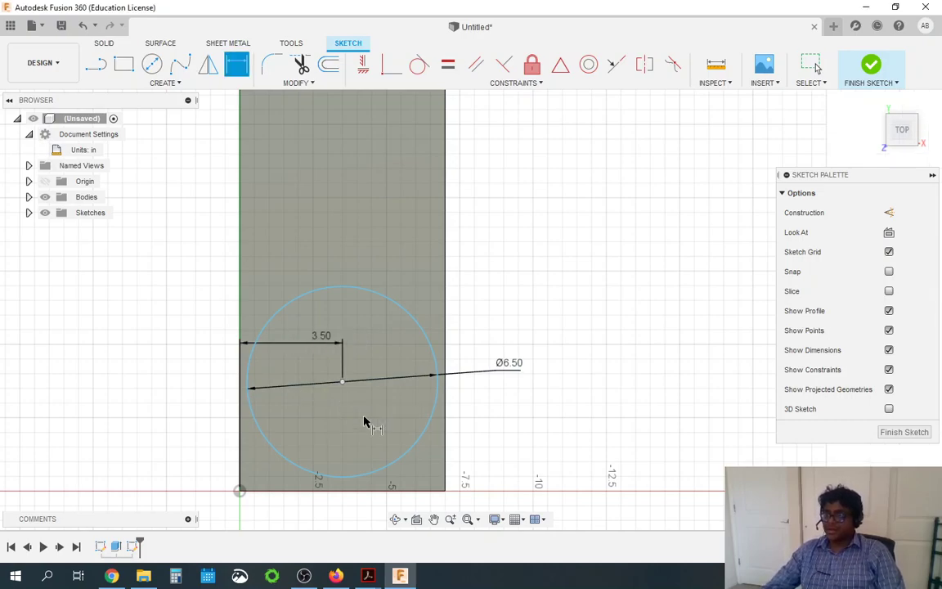
# Dimension the circle's center 3.5 in from the plate's short edge on the red axis.
pyautogui.click(342, 381)
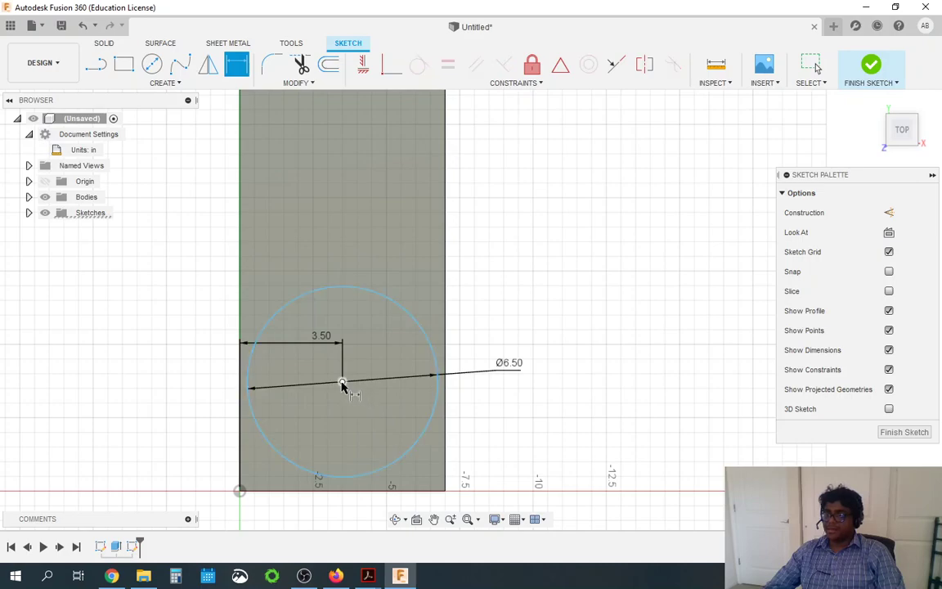
pyautogui.click(355, 493)
pyautogui.click(497, 435)
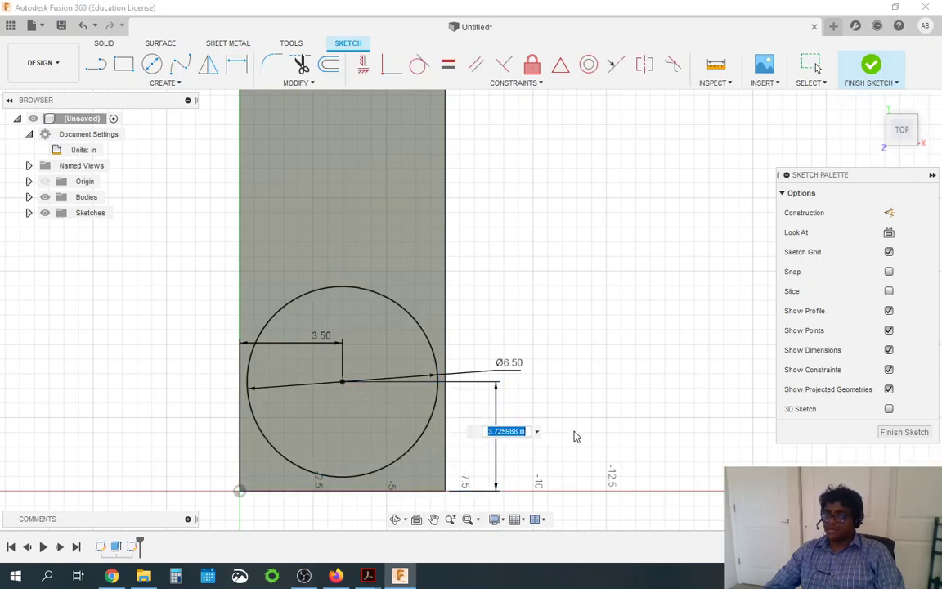
pyautogui.write('3.5')
pyautogui.press('Return')
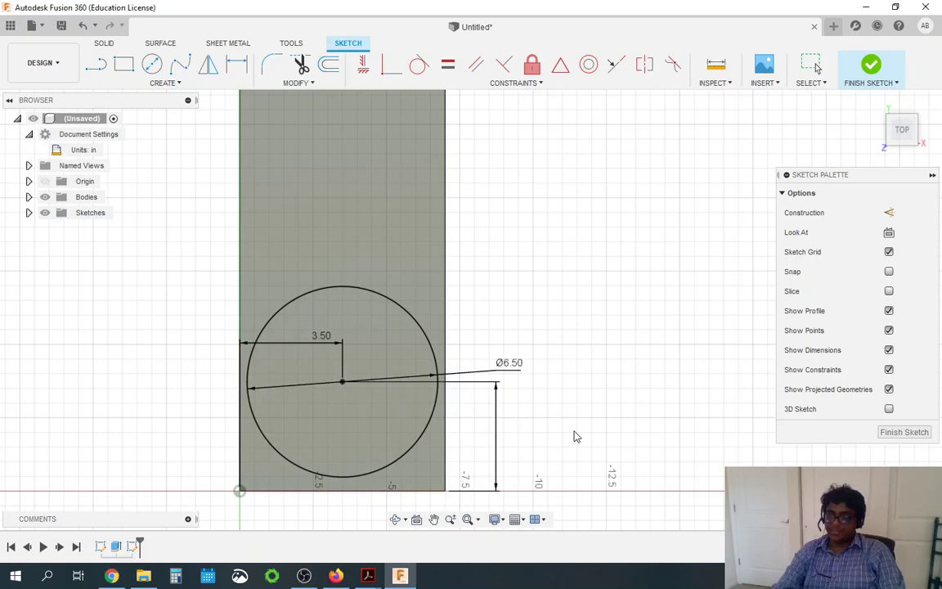
pyautogui.scroll(-2, 546, 425)
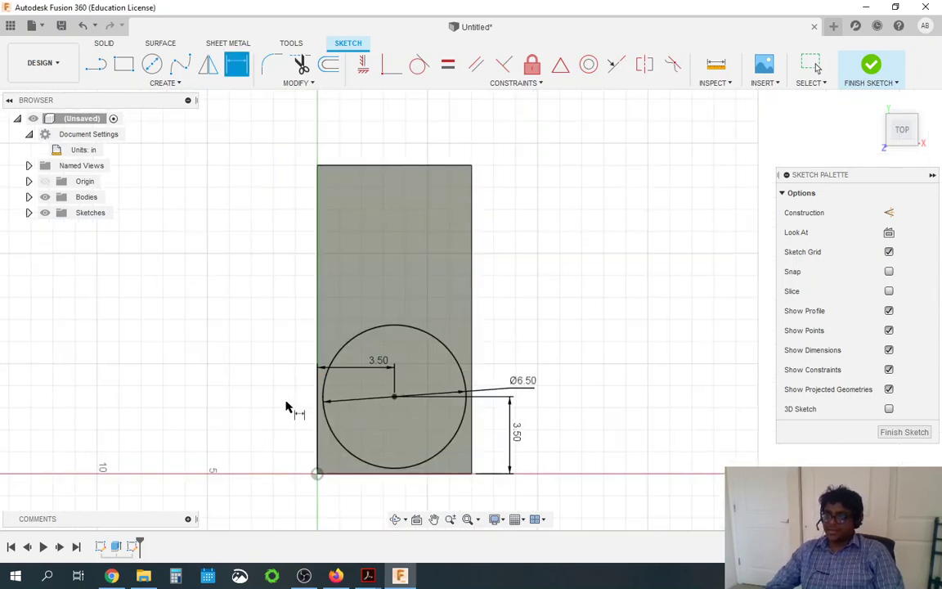
pyautogui.scroll(-1, 287, 407)
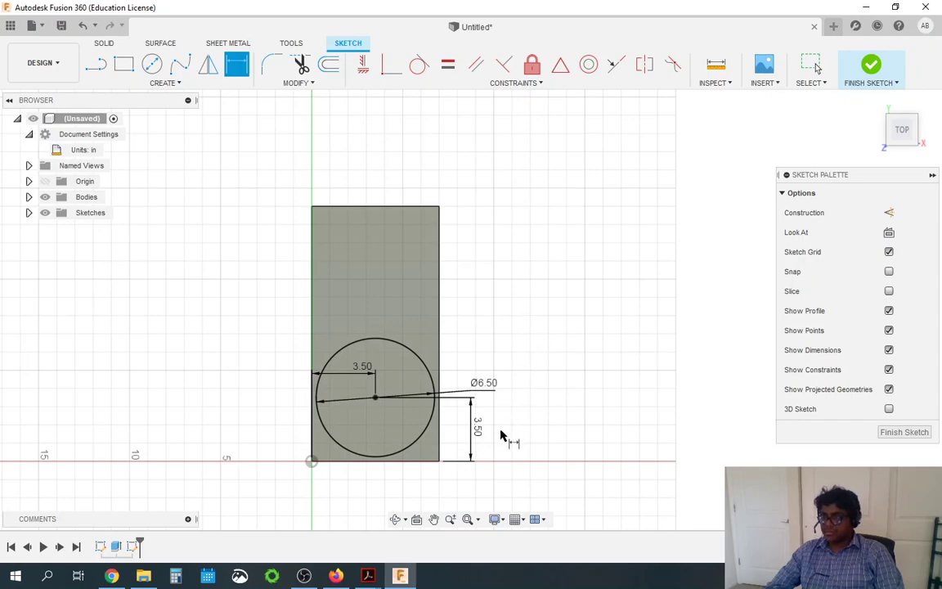
# Sketch a second circle about 5.94 in across, concentric with and inside the 6.5 in circle.
pyautogui.scroll(2, 505, 414)
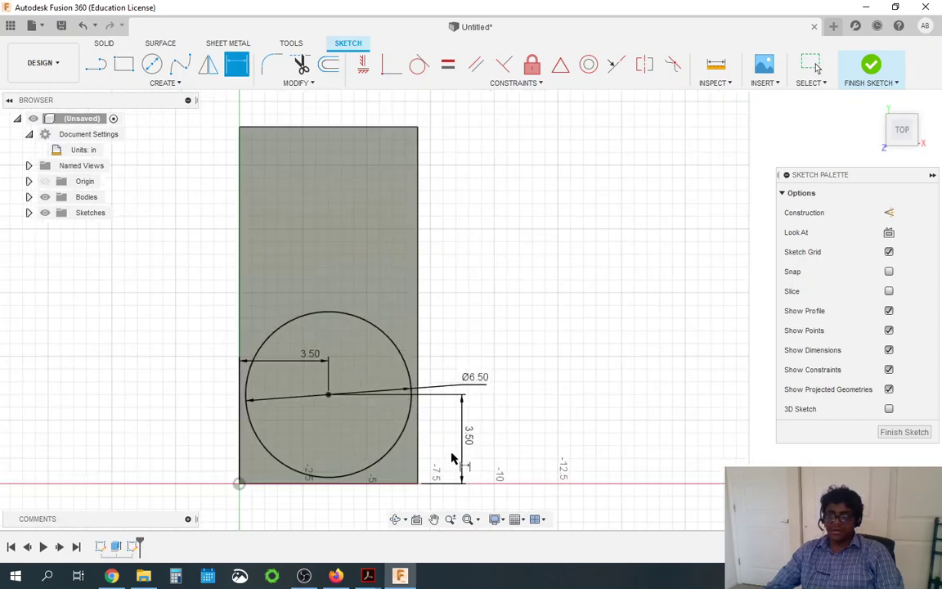
pyautogui.scroll(1, 452, 459)
pyautogui.scroll(1, 517, 399)
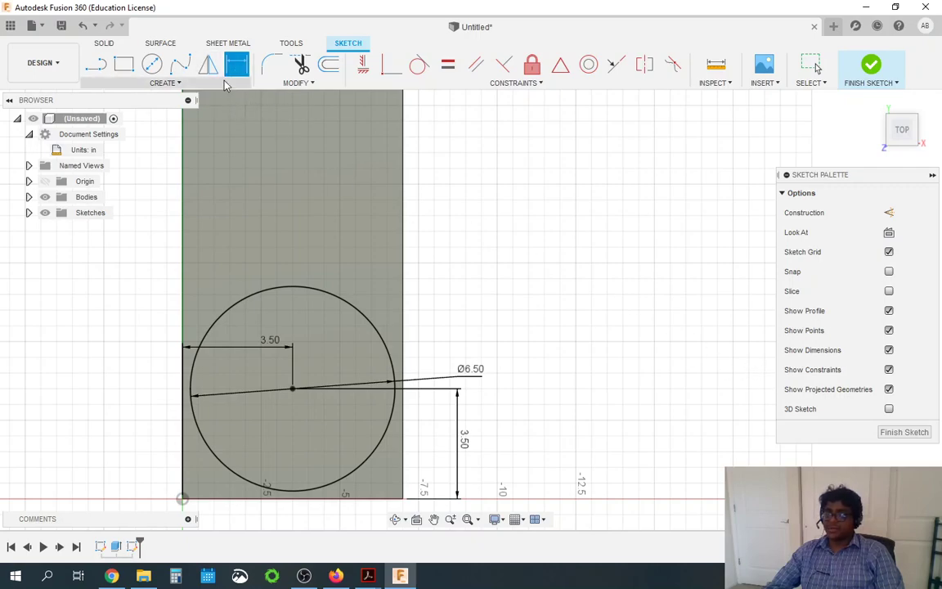
pyautogui.click(152, 66)
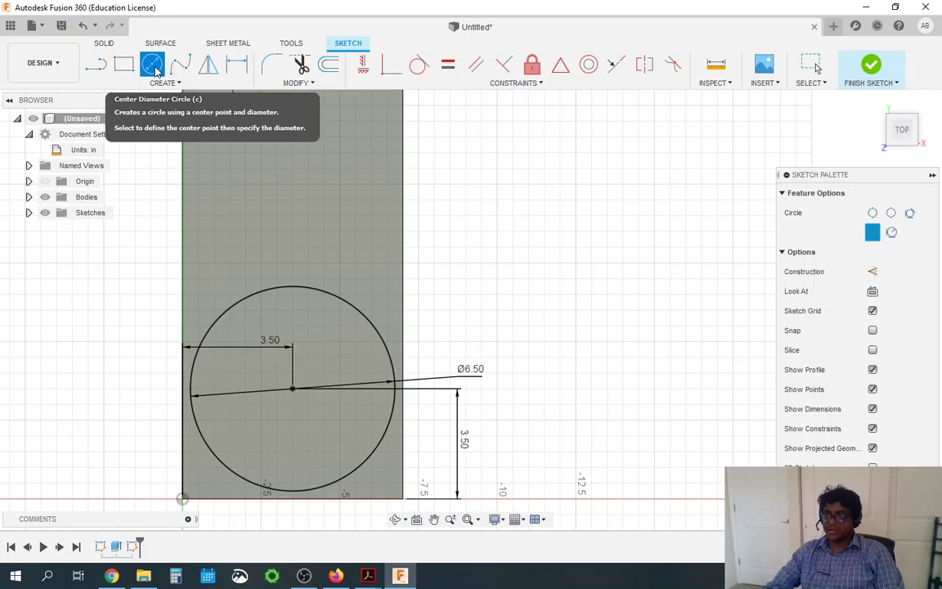
pyautogui.click(293, 389)
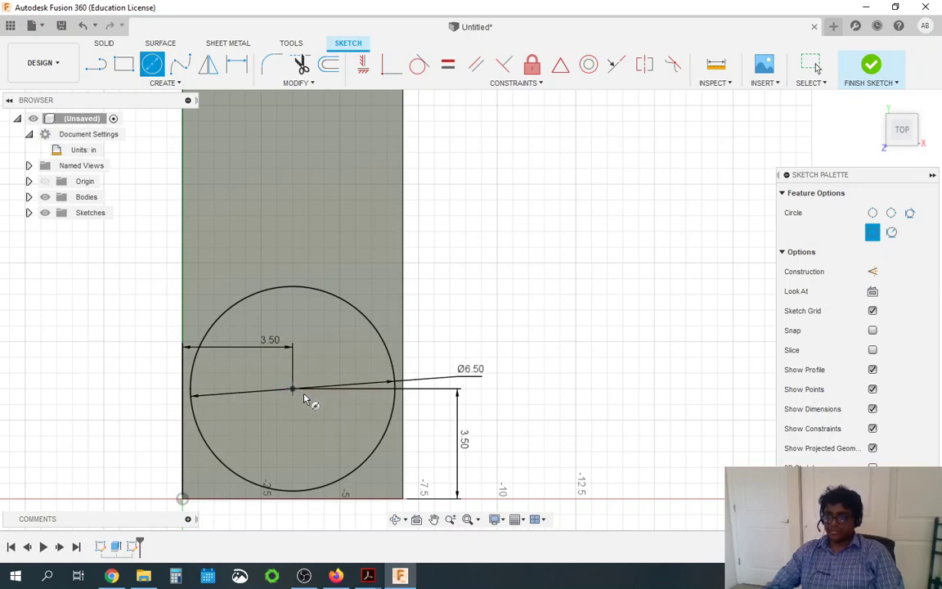
pyautogui.click(356, 464)
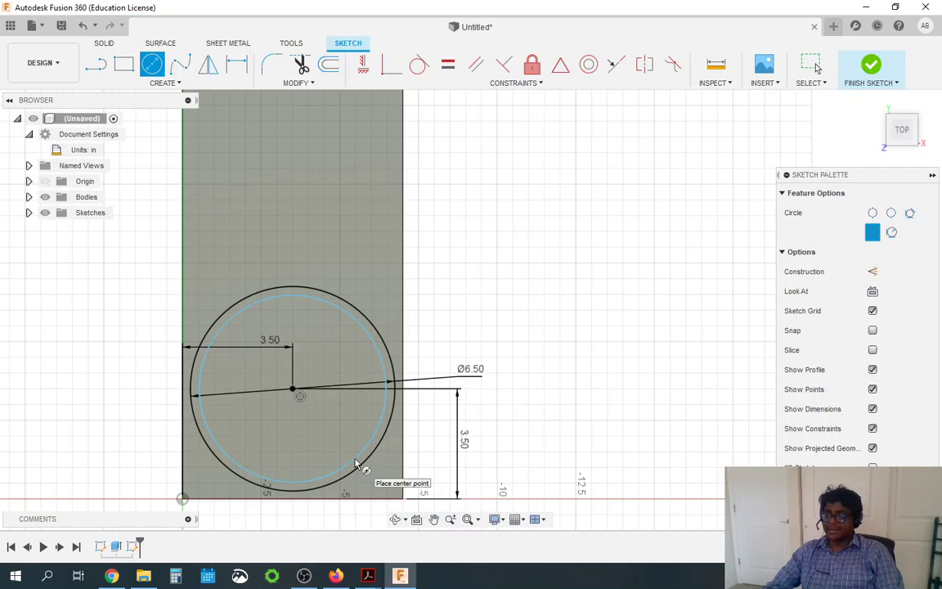
# Dimension the inner circle's diameter to 6.25 in.
pyautogui.click(236, 64)
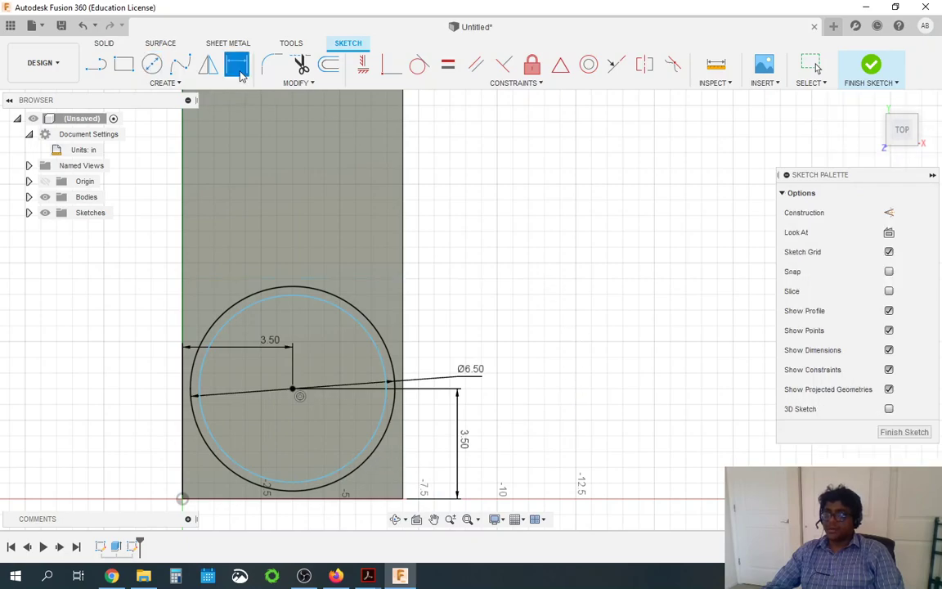
pyautogui.click(337, 310)
pyautogui.click(482, 294)
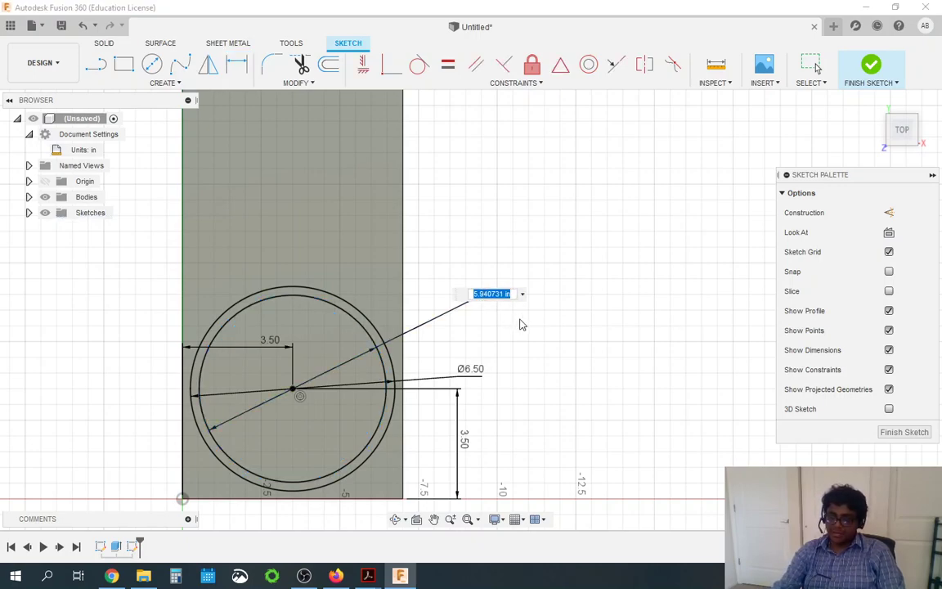
pyautogui.write('6.25')
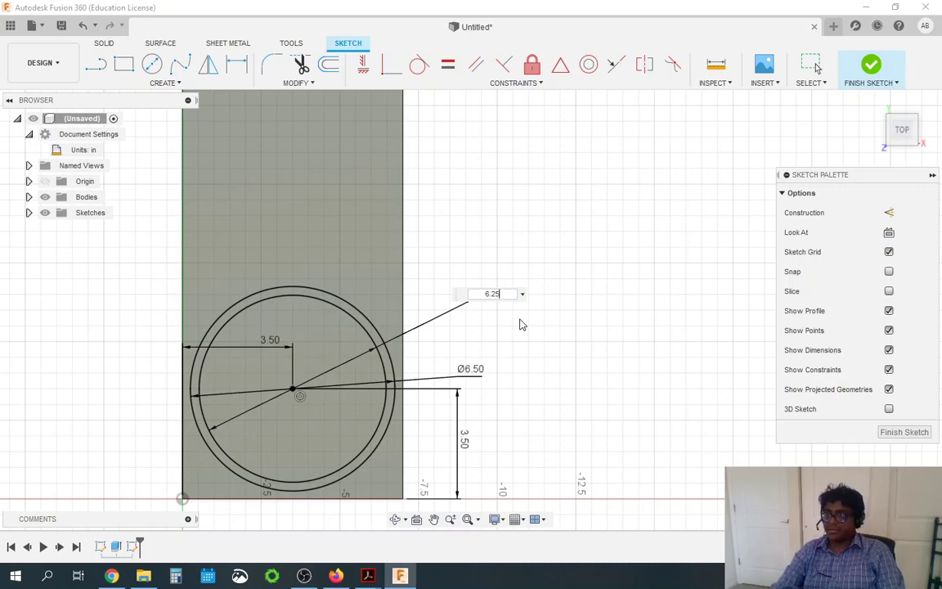
pyautogui.press('Return')
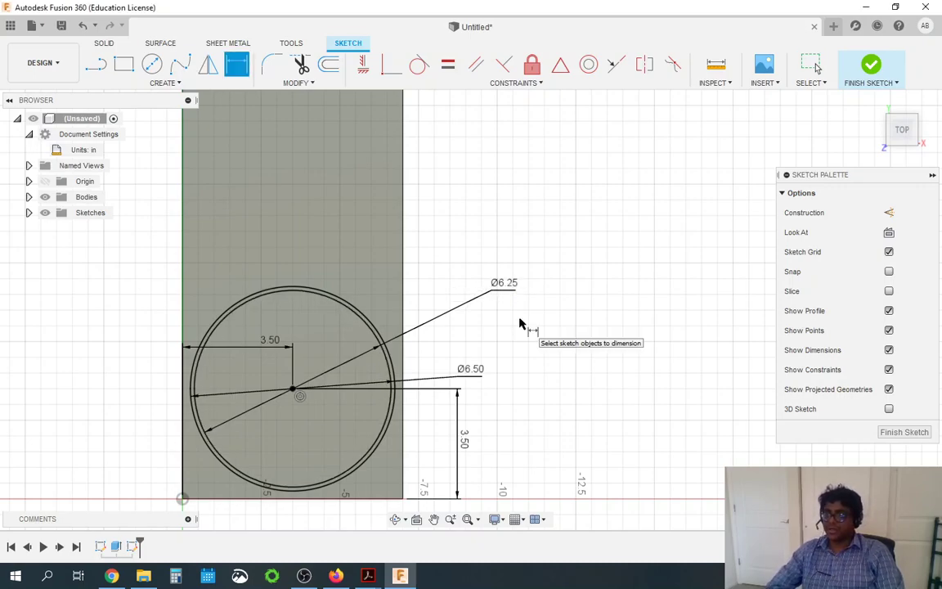
pyautogui.scroll(-1, 394, 384)
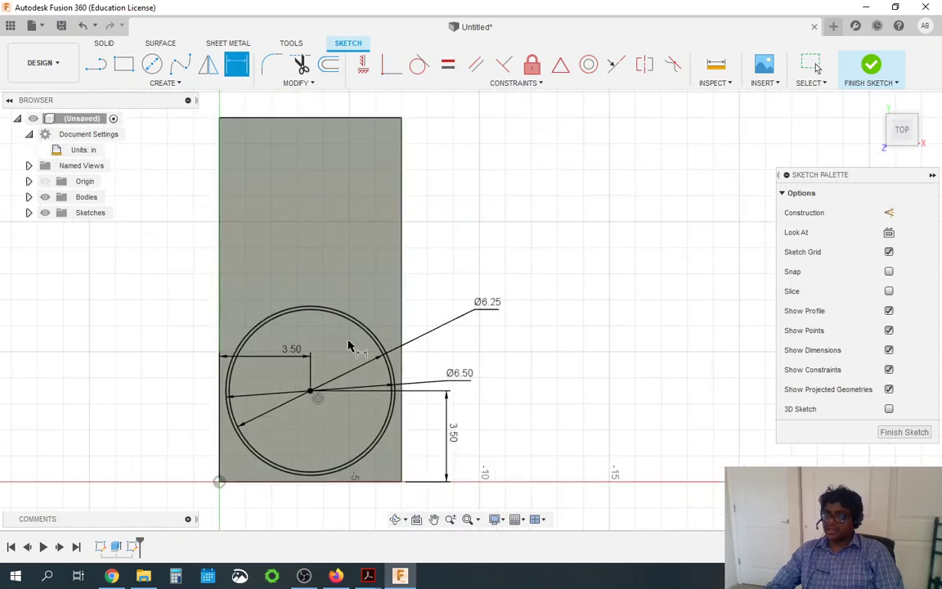
# Finish the sketch and select the narrow ring profile between the two concentric circles.
pyautogui.scroll(2, 377, 508)
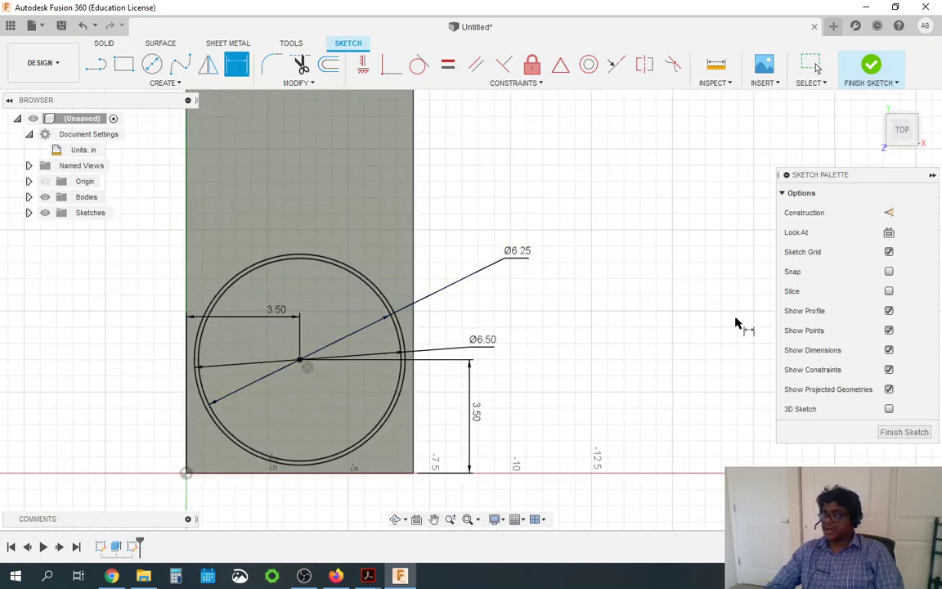
pyautogui.click(893, 436)
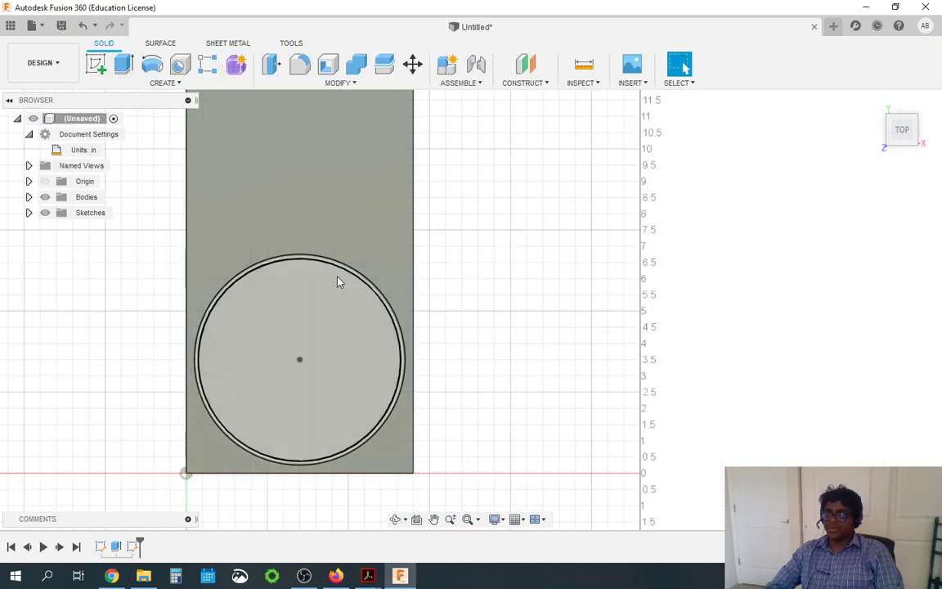
pyautogui.scroll(2, 180, 358)
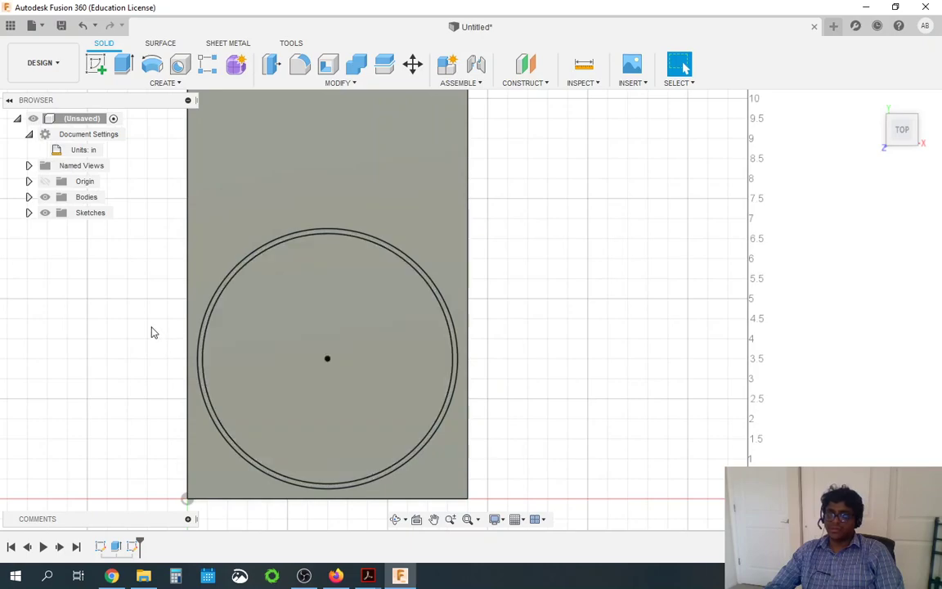
pyautogui.scroll(2, 152, 335)
pyautogui.scroll(2, 303, 385)
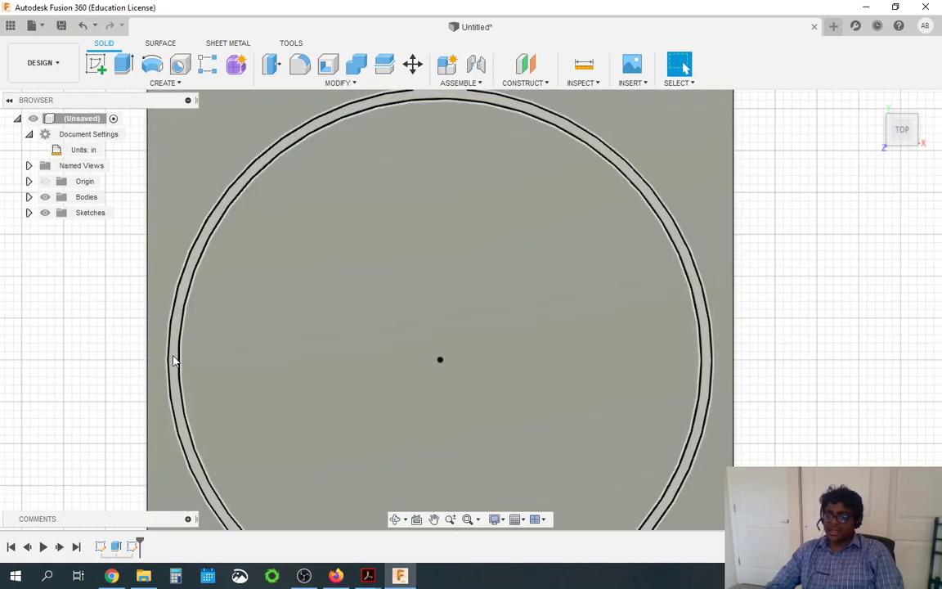
pyautogui.scroll(4, 141, 349)
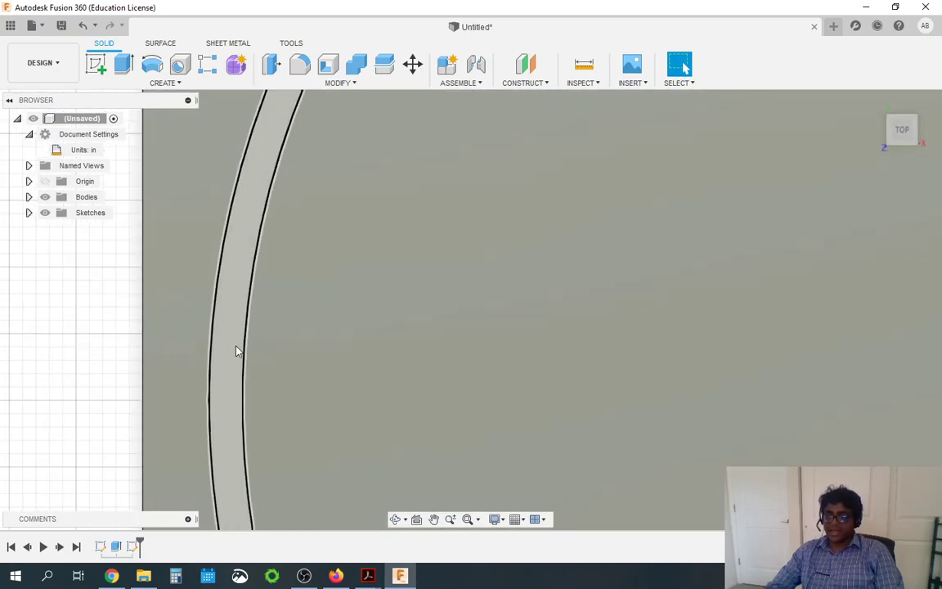
pyautogui.click(231, 351)
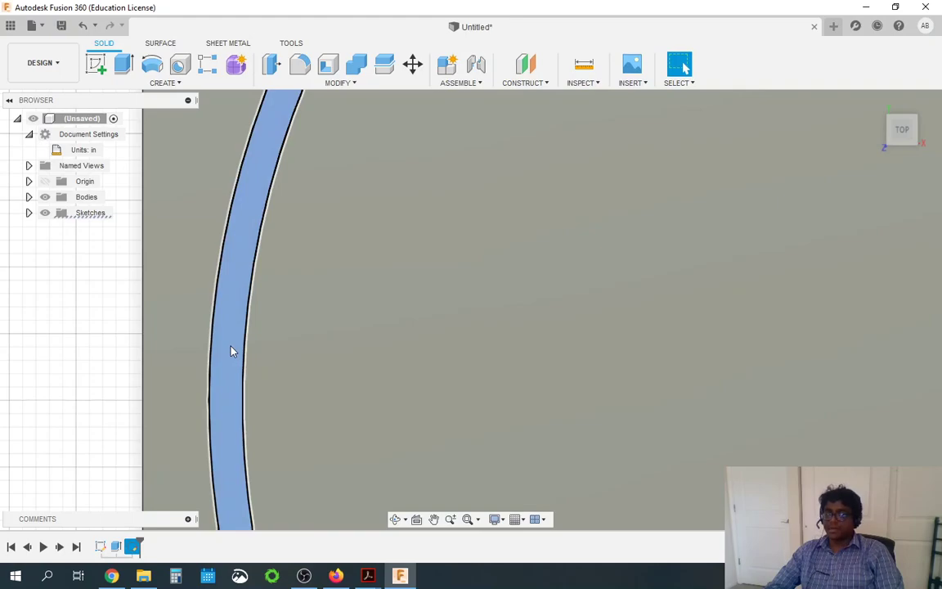
pyautogui.scroll(-5, 232, 351)
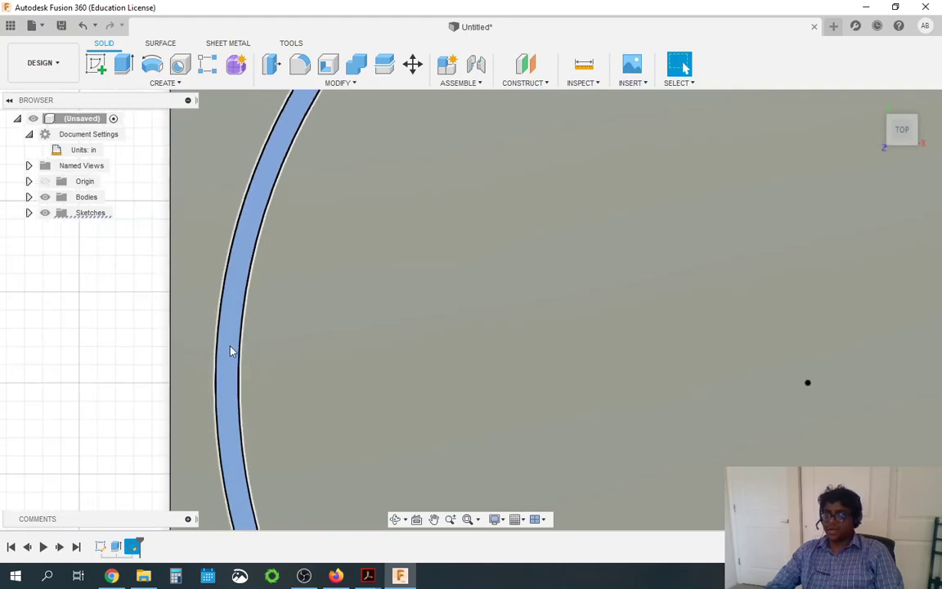
pyautogui.scroll(-2, 230, 352)
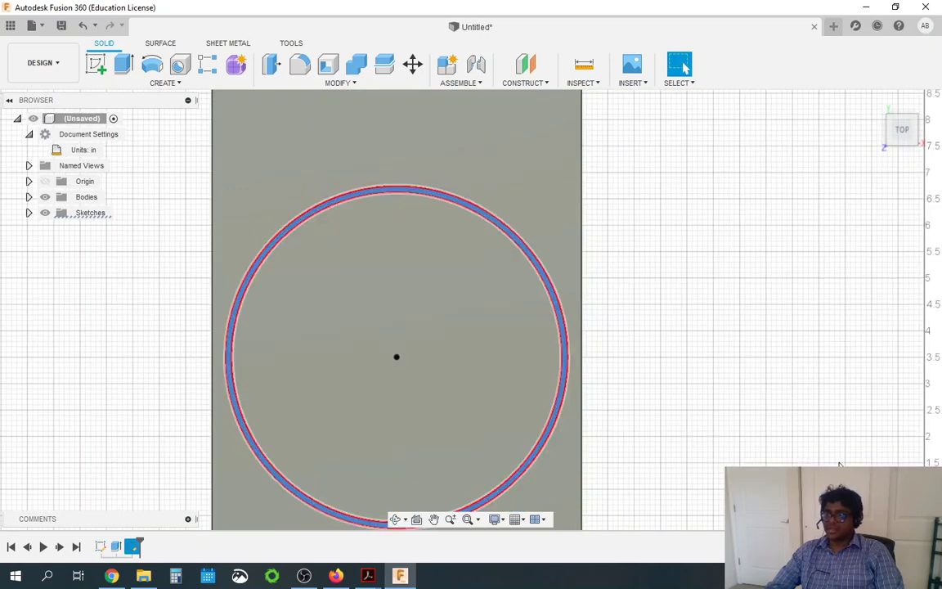
pyautogui.scroll(-2, 750, 430)
pyautogui.scroll(-1, 721, 433)
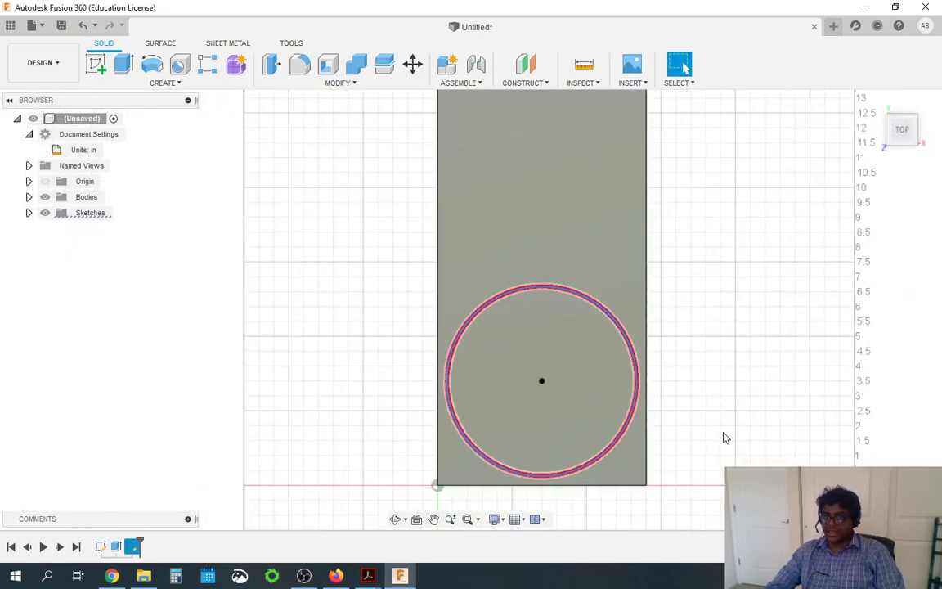
pyautogui.scroll(-1, 120, 349)
pyautogui.scroll(2, 597, 326)
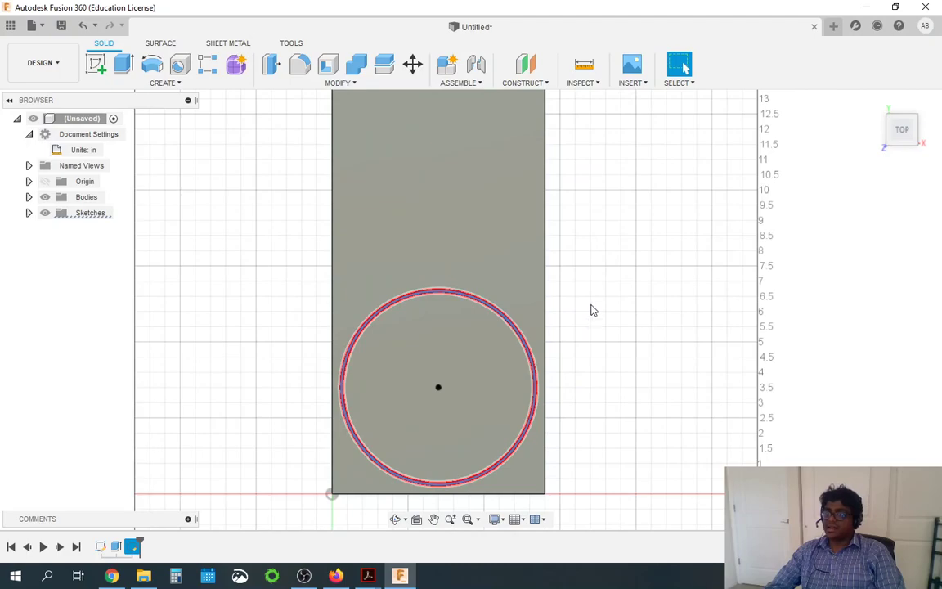
# Extrude the ring profile between the two circles by -0.25 in as a cut through the plate.
pyautogui.click(123, 71)
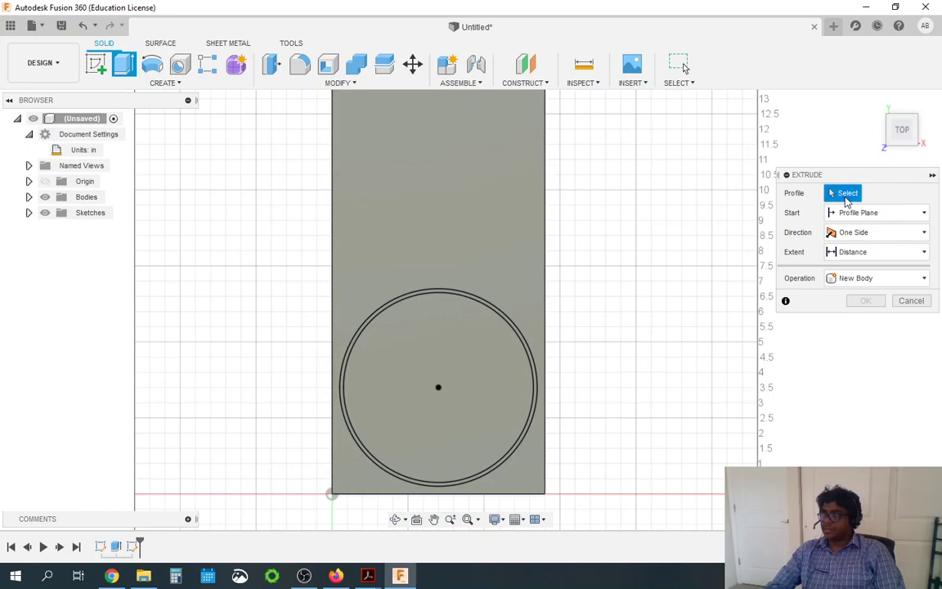
pyautogui.scroll(3, 597, 371)
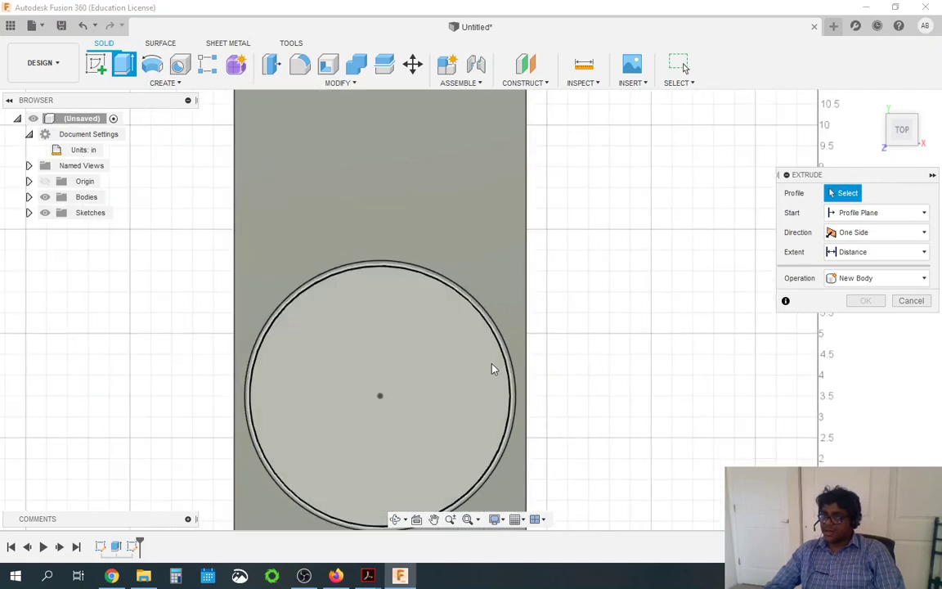
pyautogui.scroll(2, 493, 369)
pyautogui.click(509, 366)
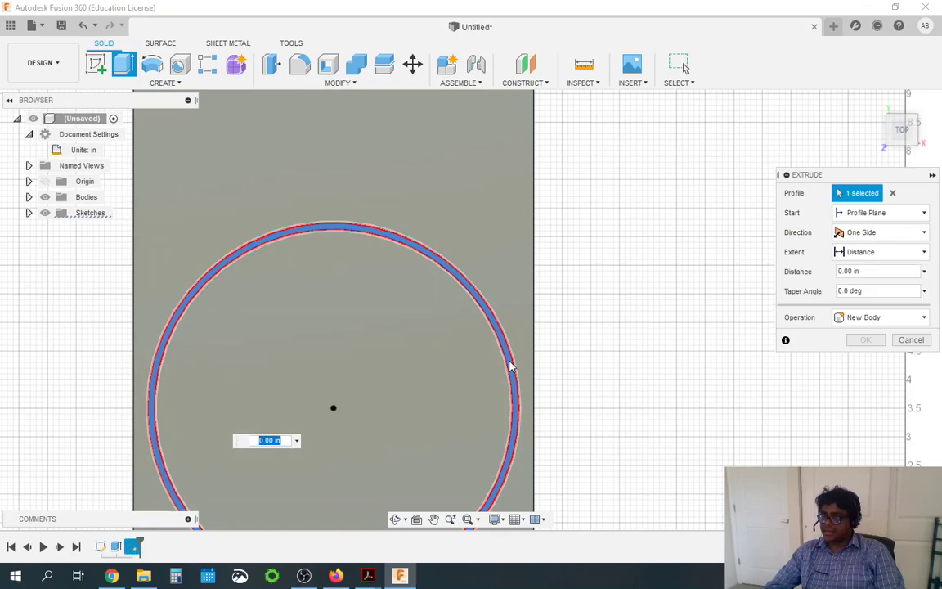
pyautogui.scroll(-1, 654, 246)
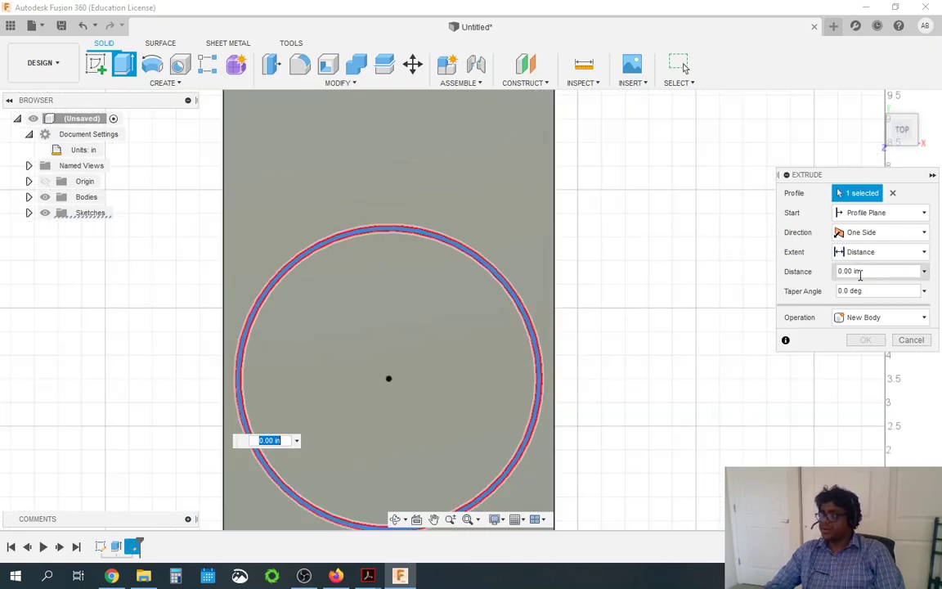
pyautogui.click(866, 269)
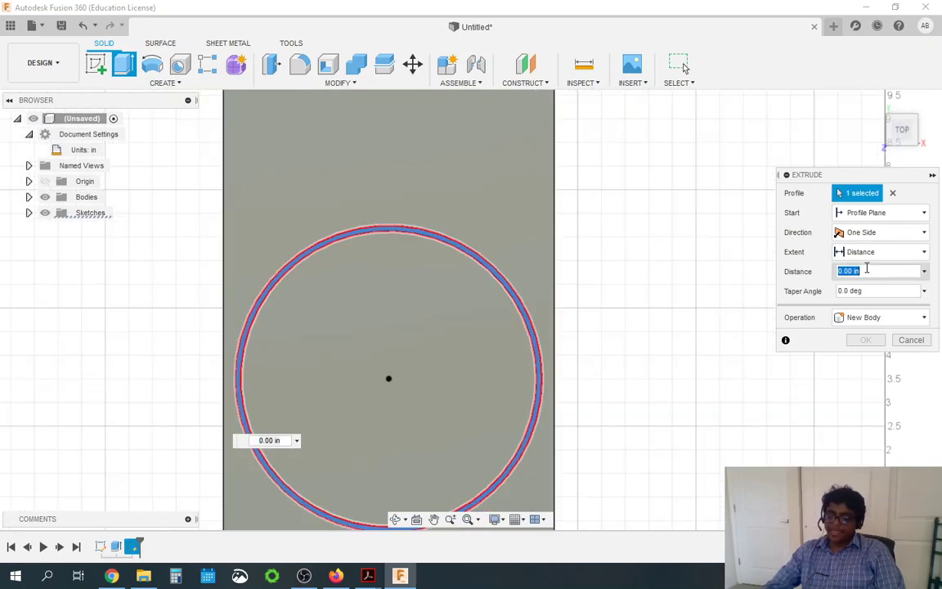
pyautogui.write('-')
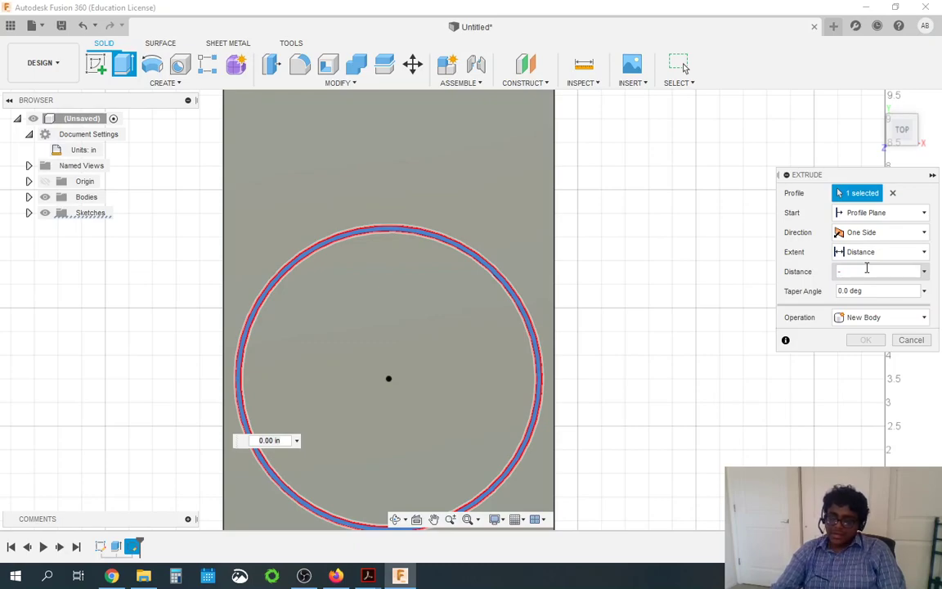
pyautogui.write('0.25')
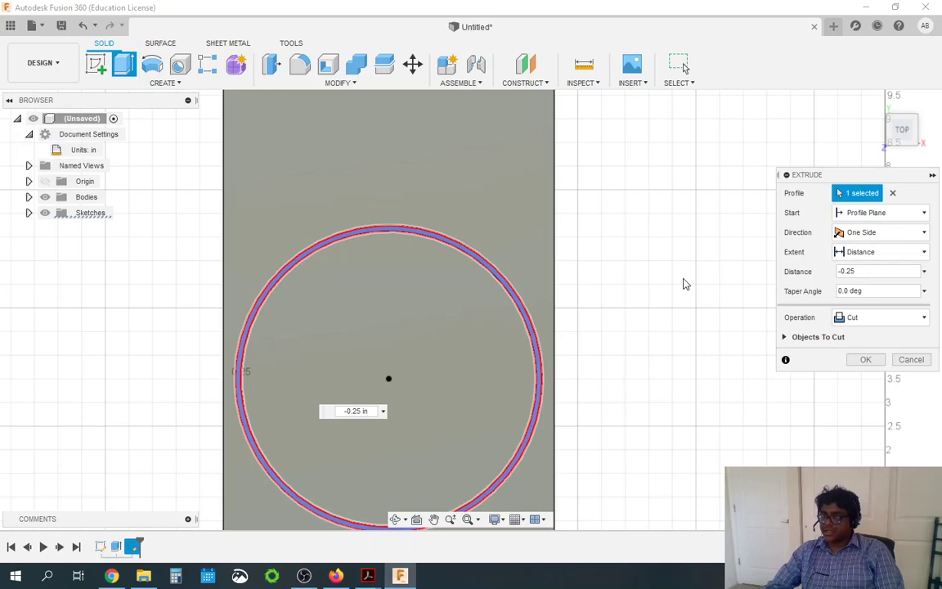
pyautogui.scroll(-2, 601, 313)
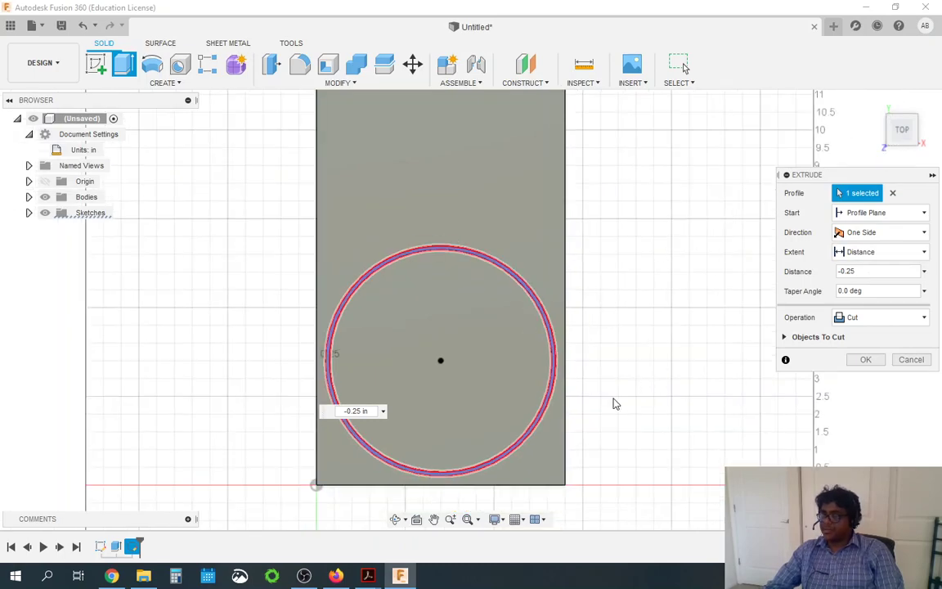
pyautogui.keyDown('shift'); pyautogui.moveTo(615, 389); pyautogui.dragTo(577, 350, button='middle'); pyautogui.keyUp('shift')
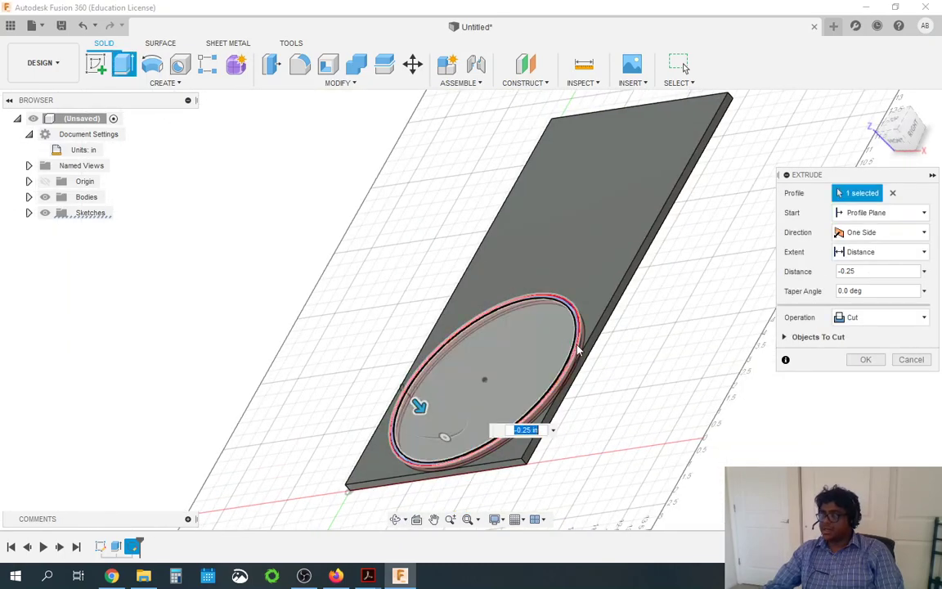
pyautogui.click(841, 317)
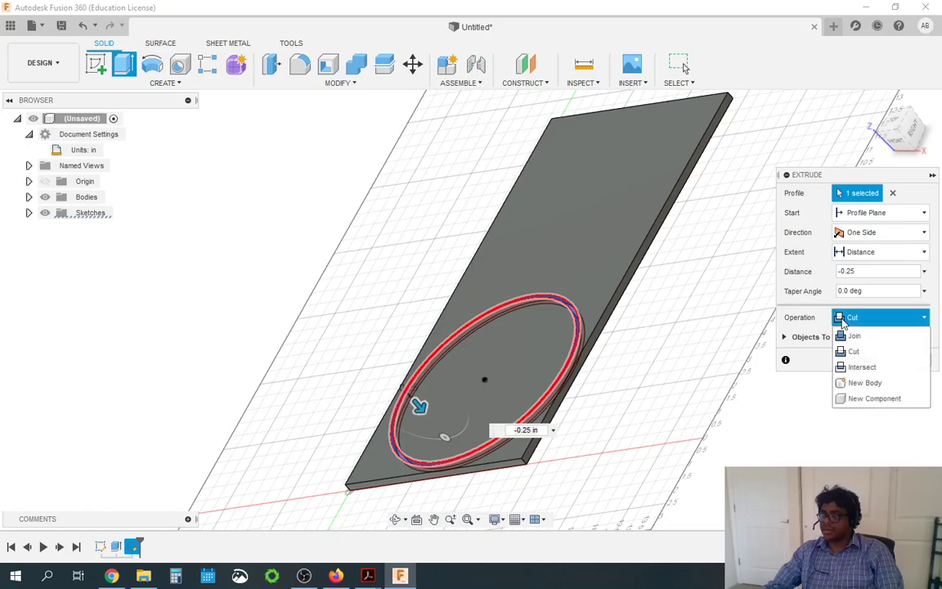
pyautogui.click(843, 324)
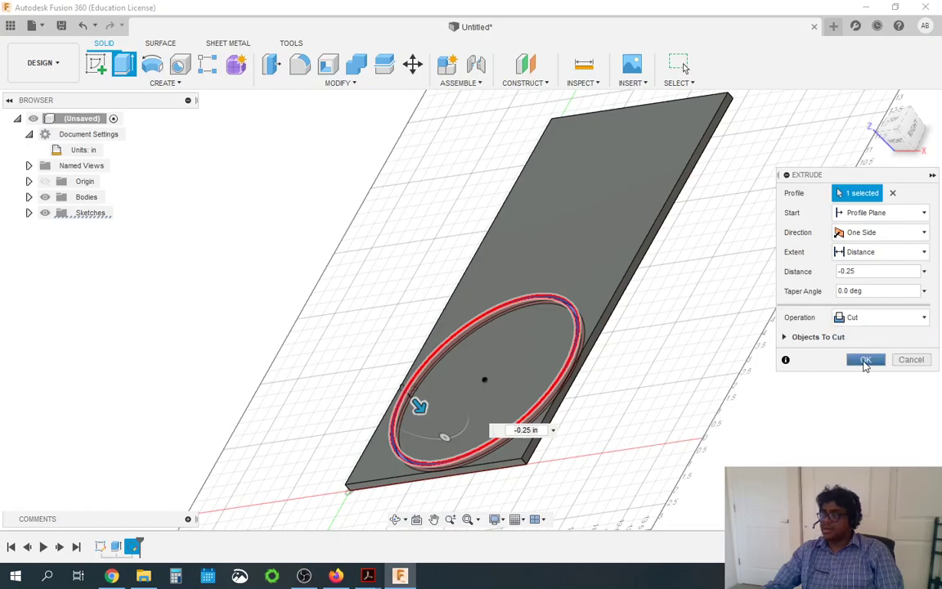
pyautogui.click(865, 360)
# Examine the ring cut in the plate from several angles, including the home view and the upright top view.
pyautogui.keyDown('shift'); pyautogui.moveTo(610, 412); pyautogui.dragTo(590, 481, button='middle'); pyautogui.keyUp('shift')
pyautogui.click(684, 68)
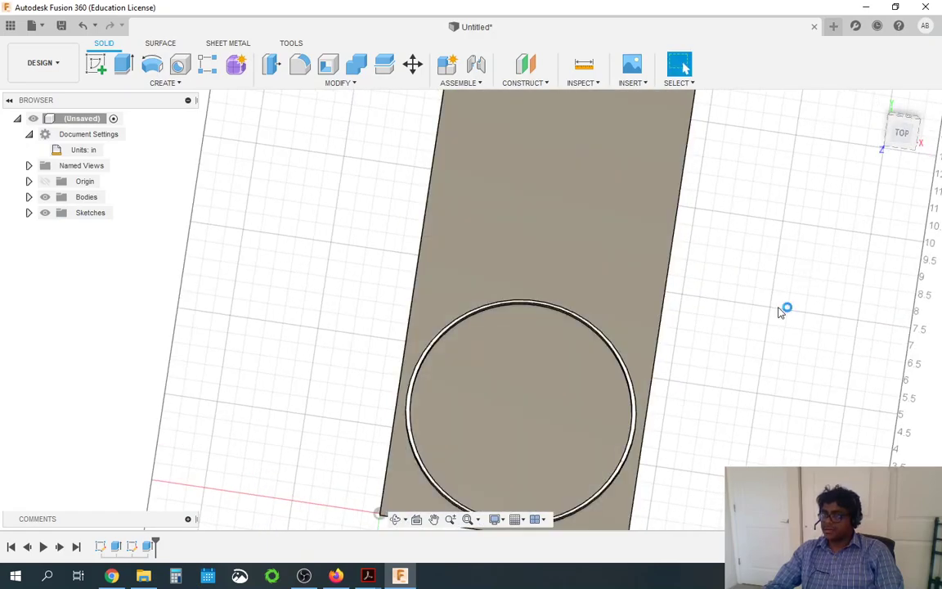
pyautogui.keyDown('shift'); pyautogui.moveTo(582, 376); pyautogui.dragTo(515, 479, button='middle'); pyautogui.keyUp('shift')
pyautogui.scroll(4, 423, 275)
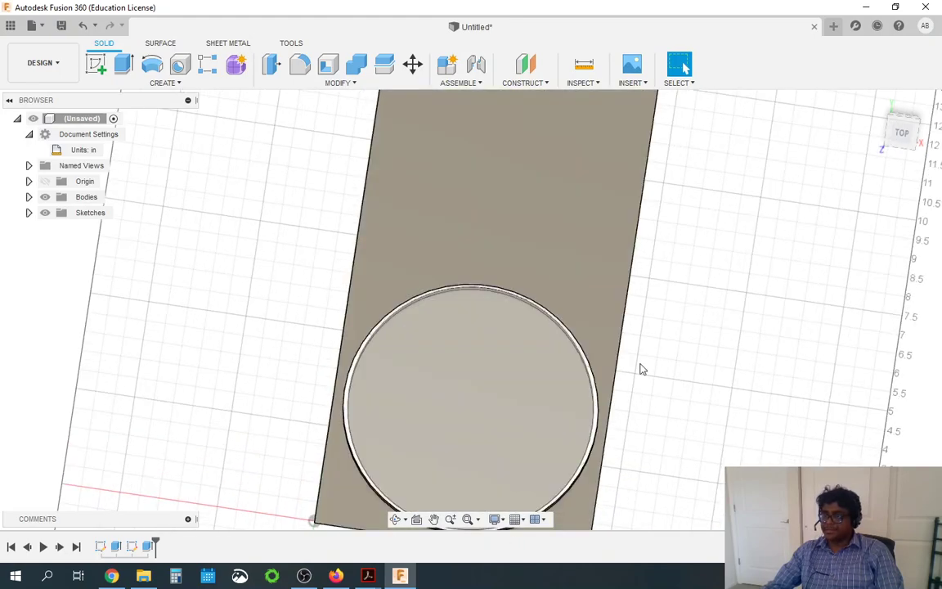
pyautogui.click(877, 107)
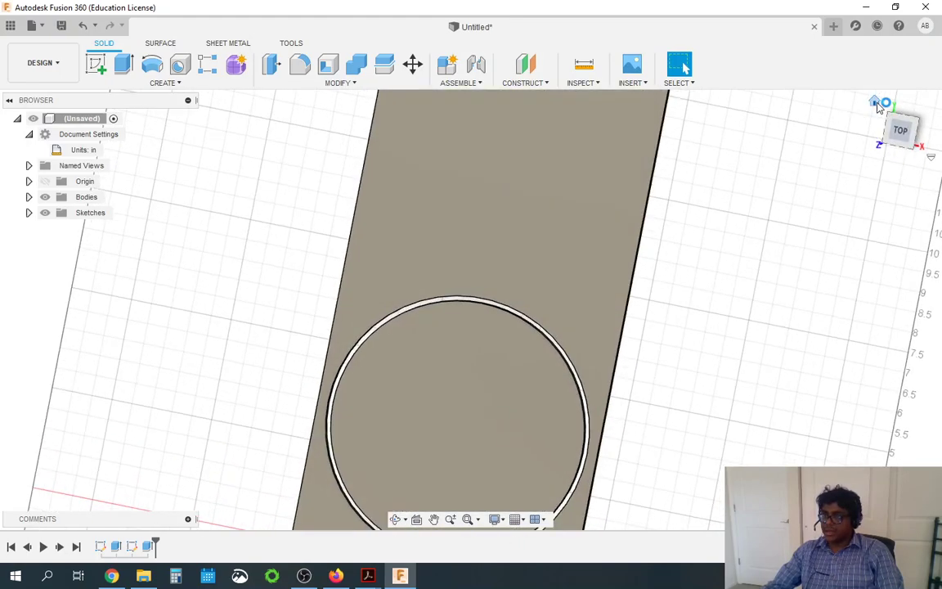
pyautogui.keyDown('shift'); pyautogui.moveTo(241, 384); pyautogui.dragTo(228, 320, button='middle'); pyautogui.keyUp('shift')
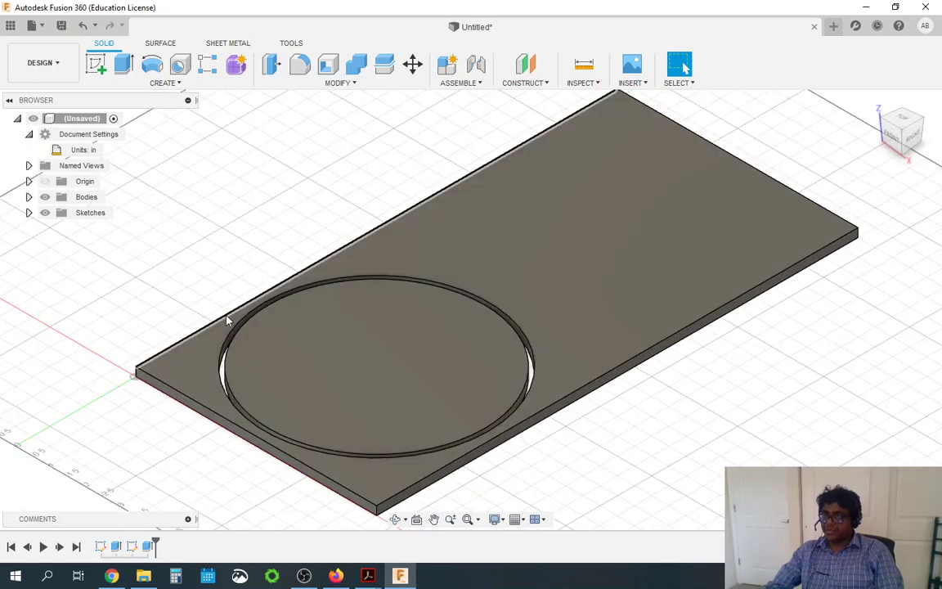
pyautogui.scroll(2, 229, 327)
pyautogui.scroll(-2, 236, 352)
pyautogui.keyDown('shift'); pyautogui.moveTo(235, 362); pyautogui.dragTo(346, 354, button='middle'); pyautogui.keyUp('shift')
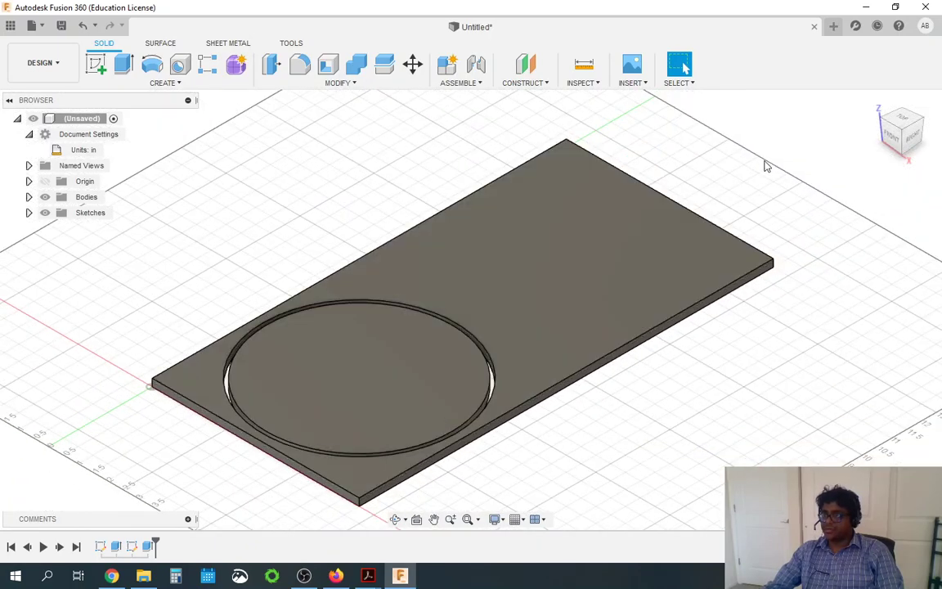
pyautogui.click(903, 121)
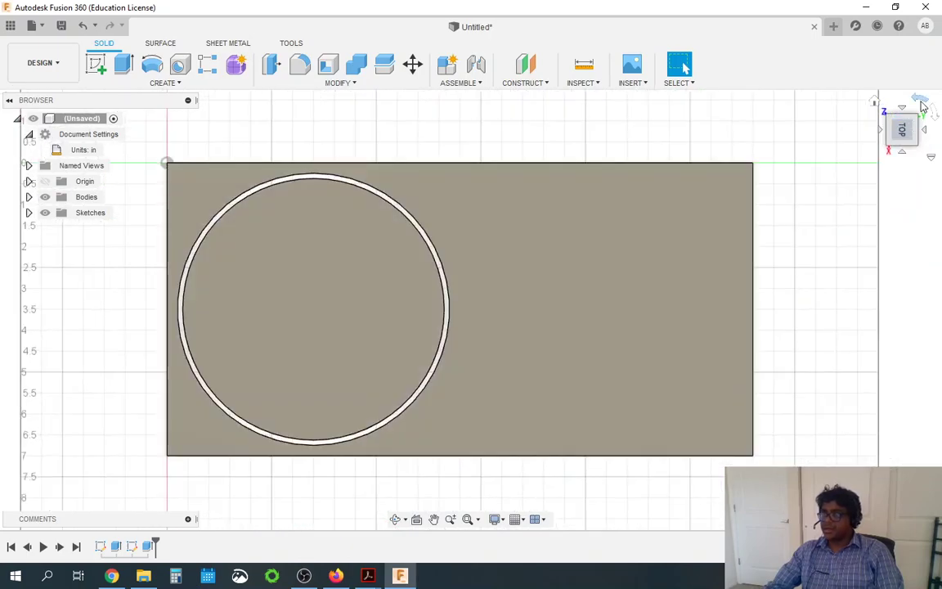
pyautogui.click(916, 108)
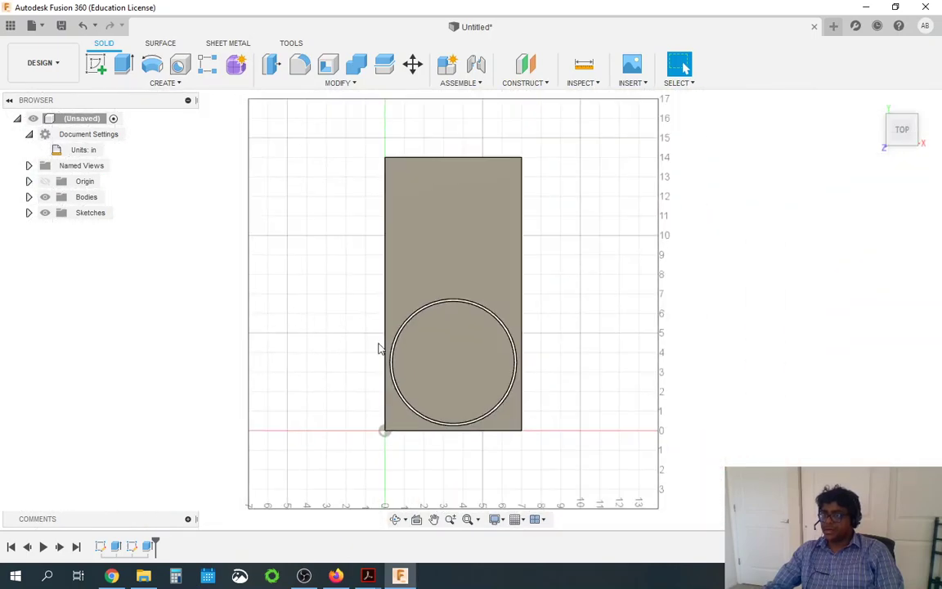
pyautogui.scroll(2, 570, 356)
pyautogui.scroll(-2, 566, 364)
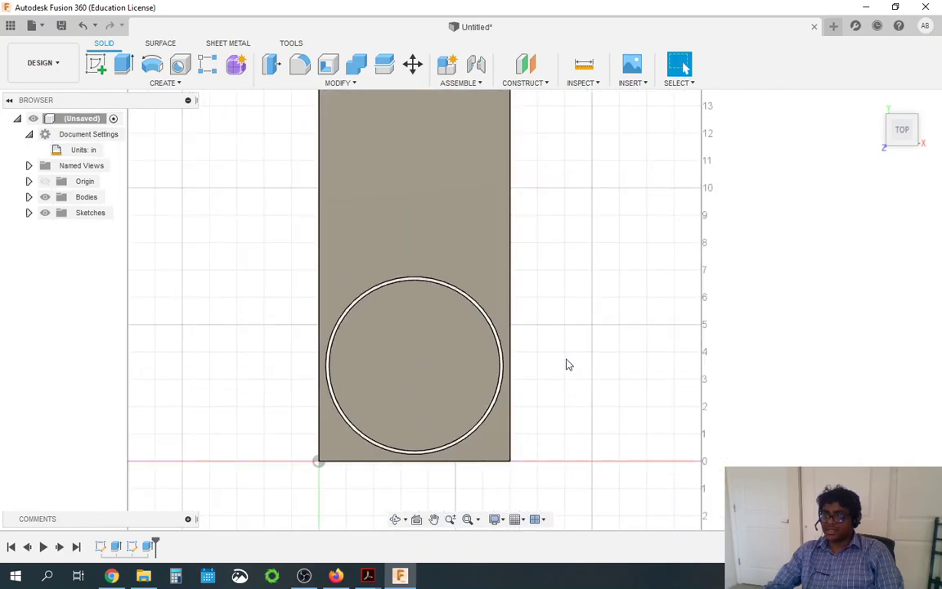
pyautogui.scroll(2, 455, 294)
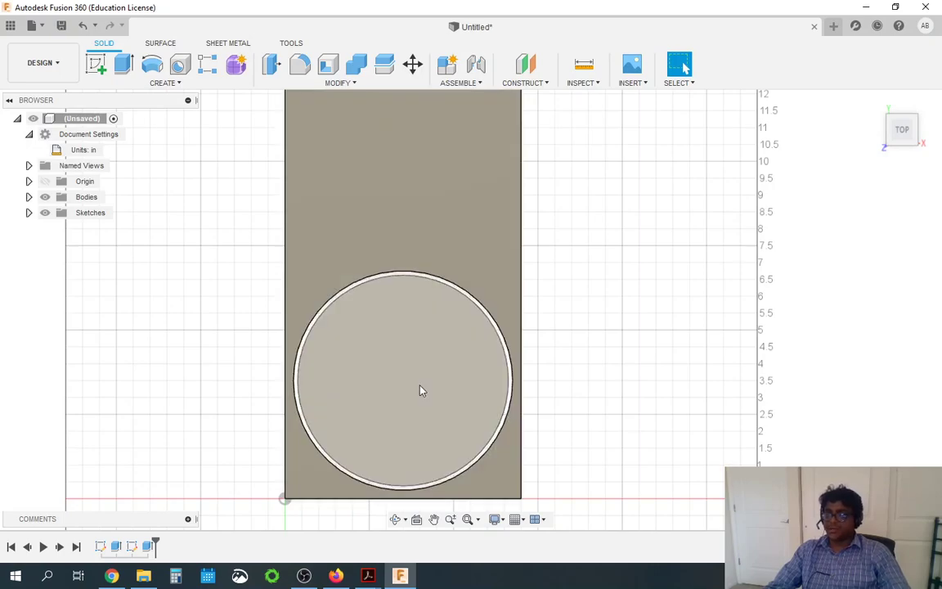
# Start a sketch on the inner disc's top face and draw a horizontal ellipse about 0.69 in high in its upper-left area.
pyautogui.click(420, 390)
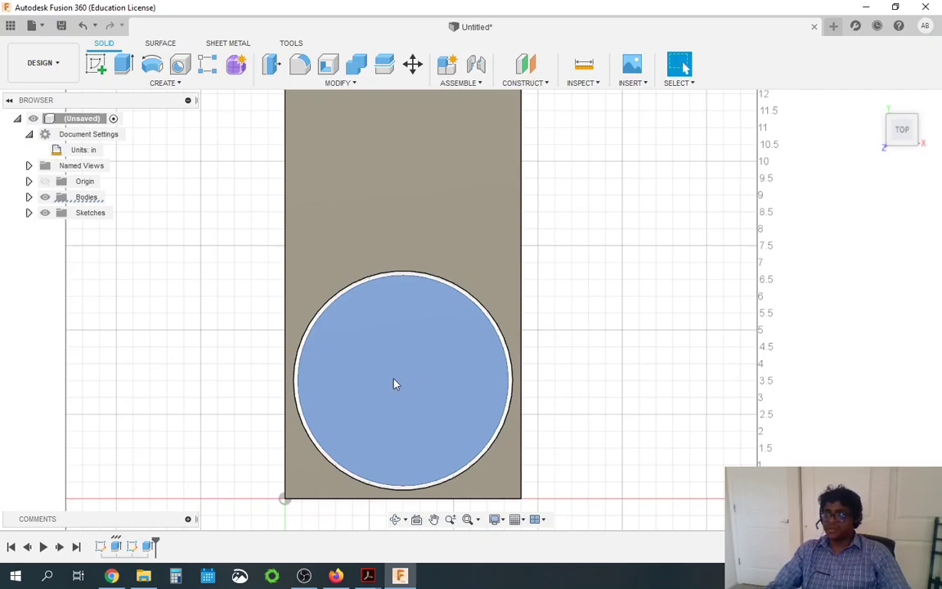
pyautogui.click(96, 65)
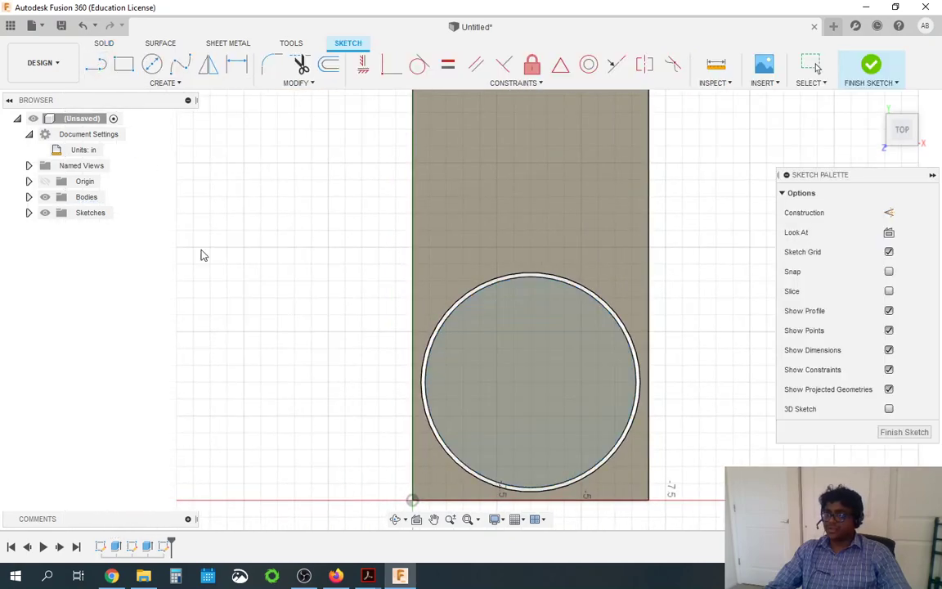
pyautogui.scroll(2, 565, 338)
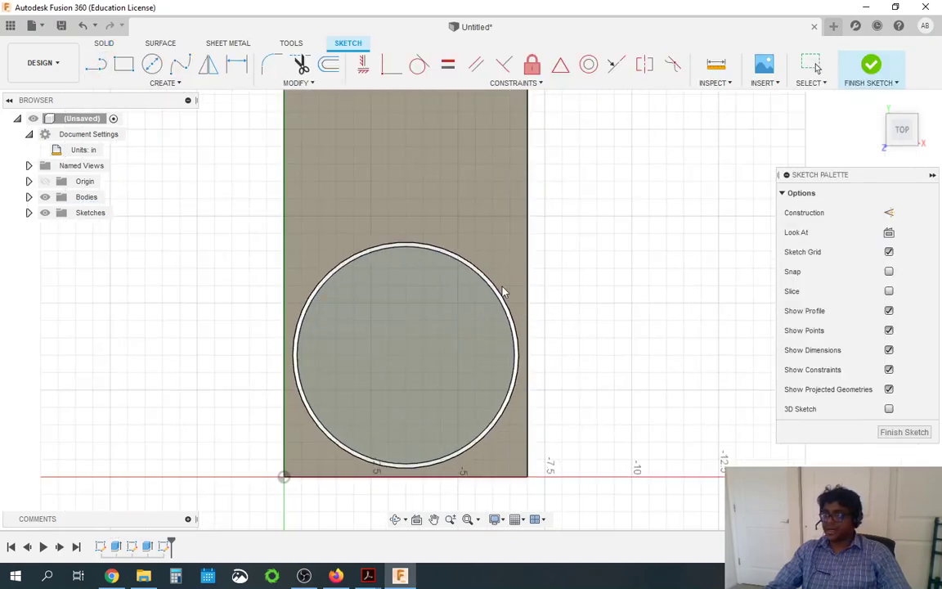
pyautogui.scroll(1, 481, 323)
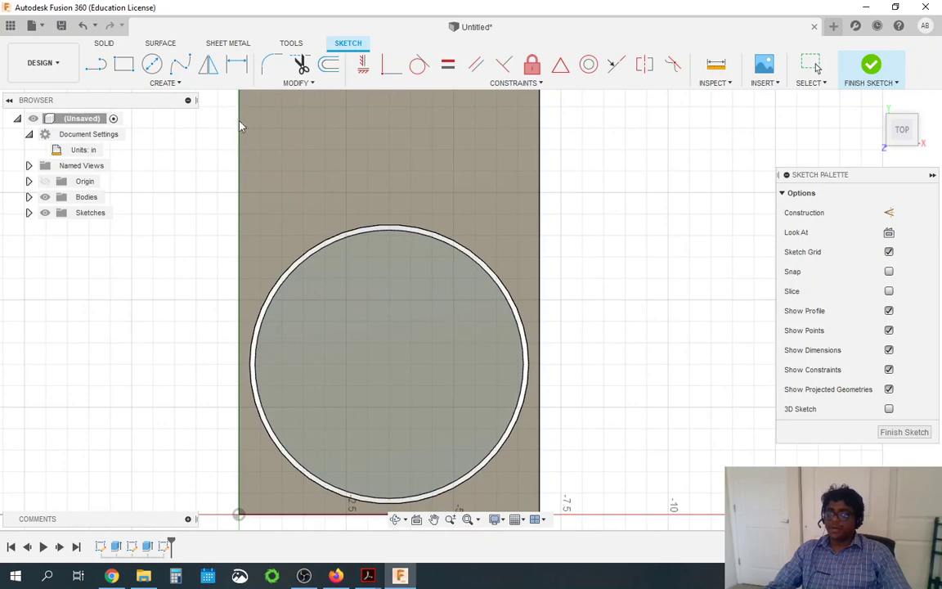
pyautogui.click(161, 82)
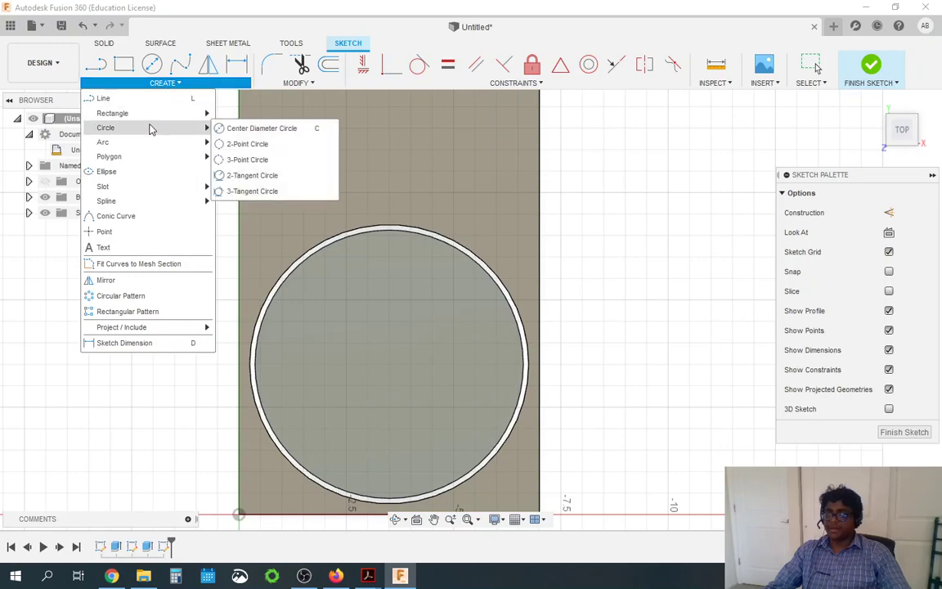
pyautogui.click(164, 175)
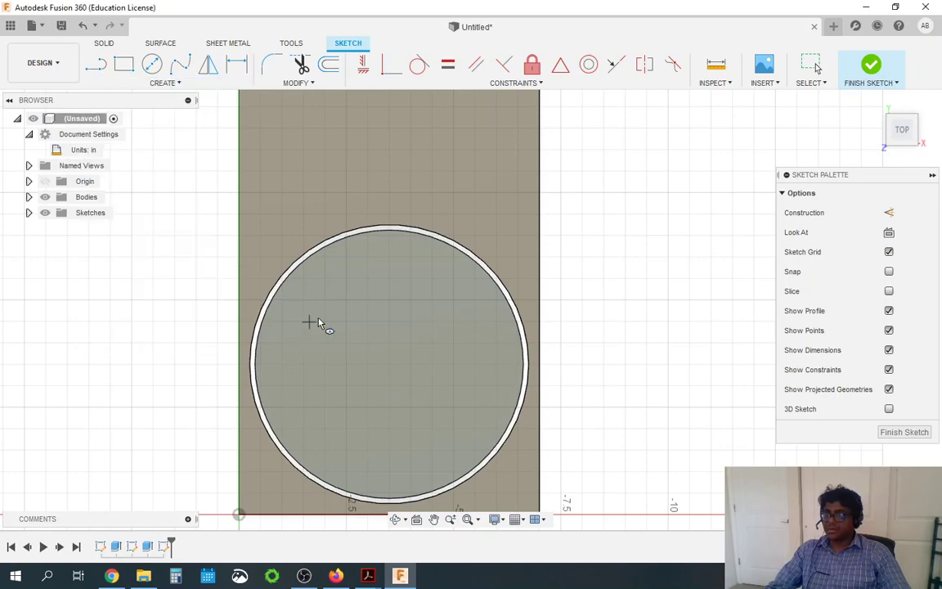
pyautogui.click(318, 315)
pyautogui.click(347, 316)
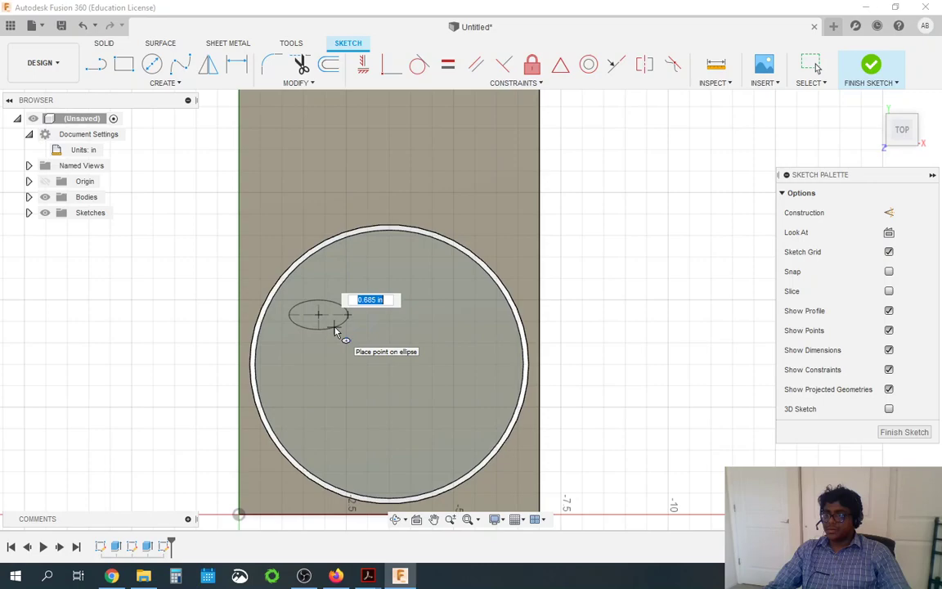
pyautogui.click(336, 329)
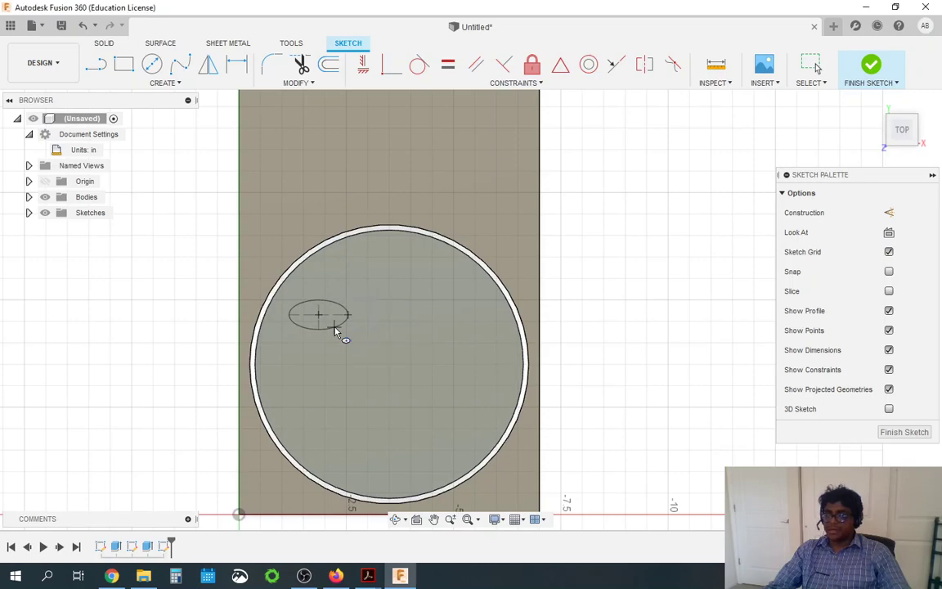
# Draw a tall vertical ellipse about 1 in wide in the disc's upper-right area, with its centre level with the first ellipse's centre.
pyautogui.click(437, 315)
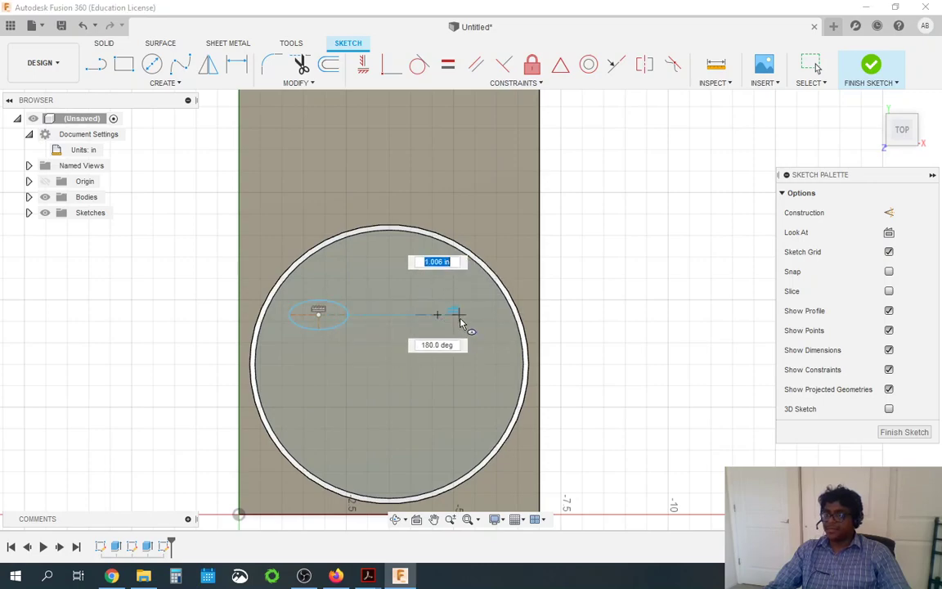
pyautogui.click(460, 320)
pyautogui.click(464, 328)
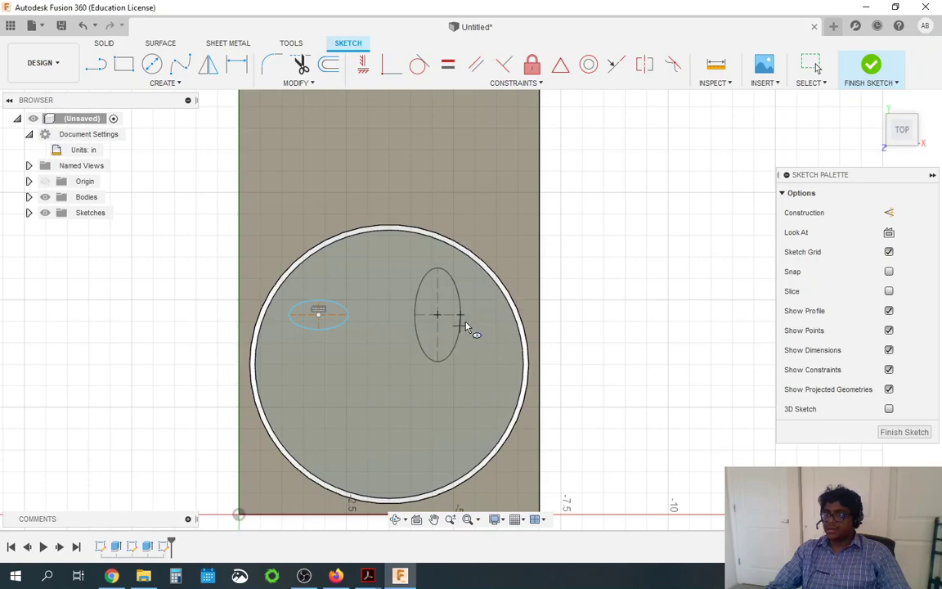
pyautogui.click(460, 331)
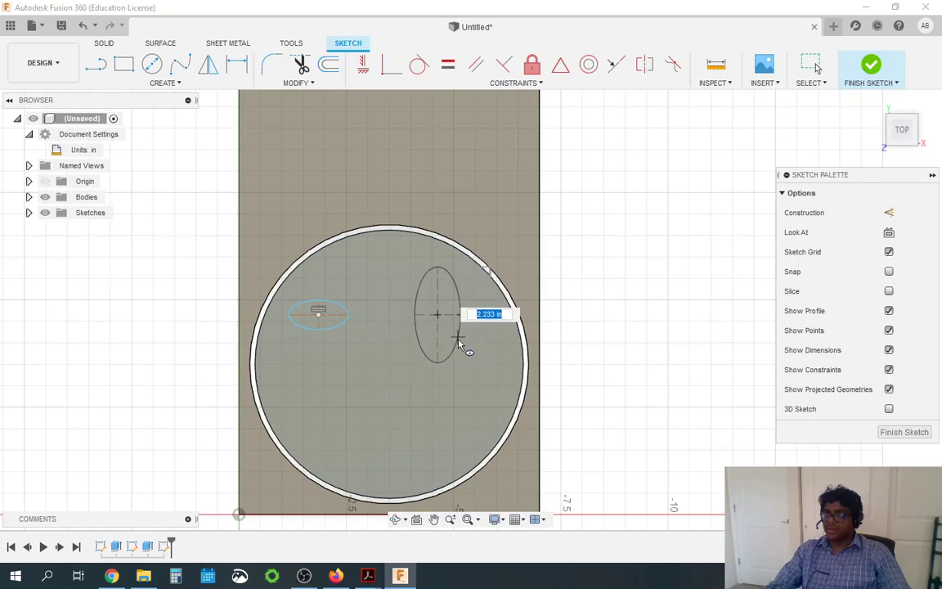
pyautogui.click(462, 344)
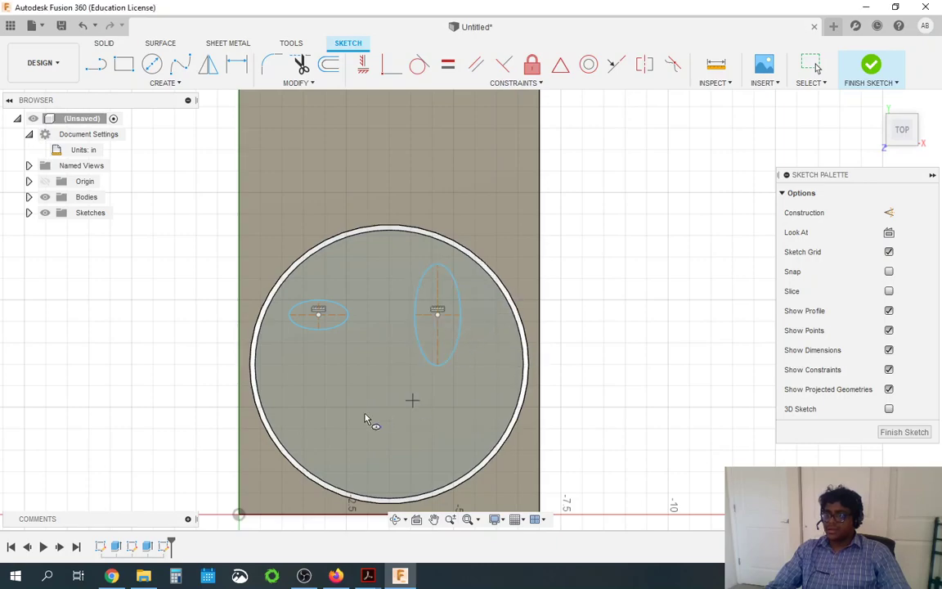
# Draw a closed mouth outline with a jagged upper edge from connected lines below the two ellipses, and finish the sketch.
pyautogui.click(96, 64)
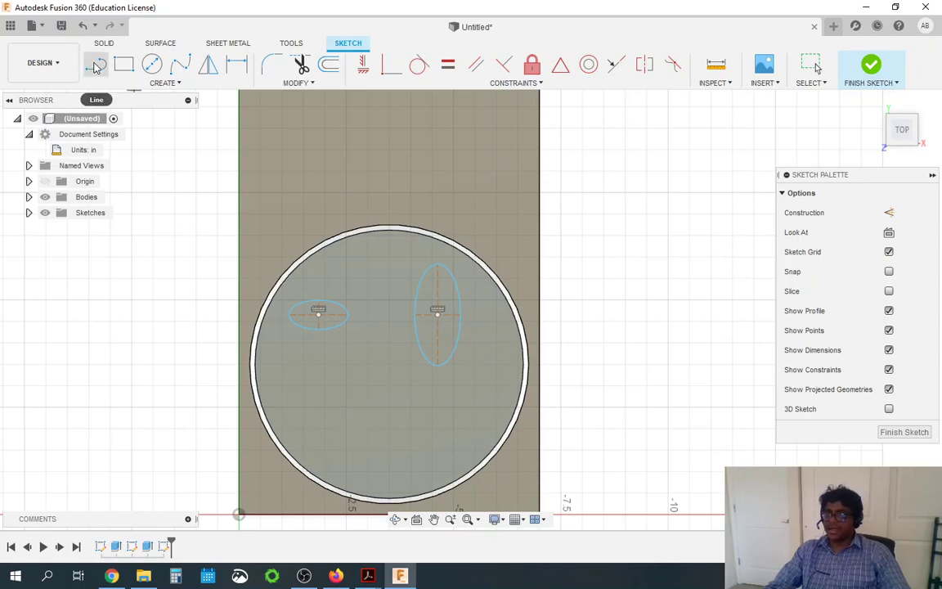
pyautogui.click(332, 409)
pyautogui.click(365, 395)
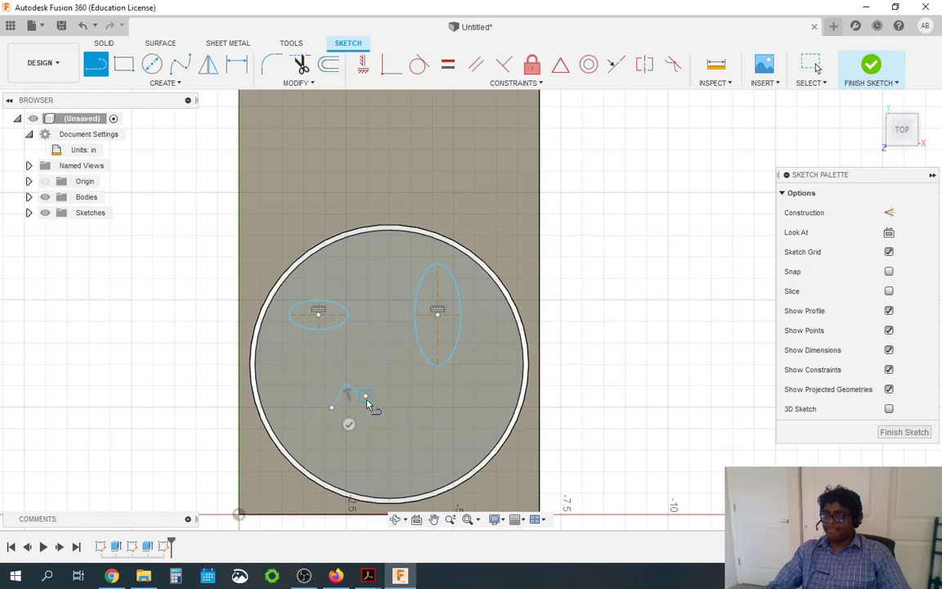
pyautogui.click(381, 378)
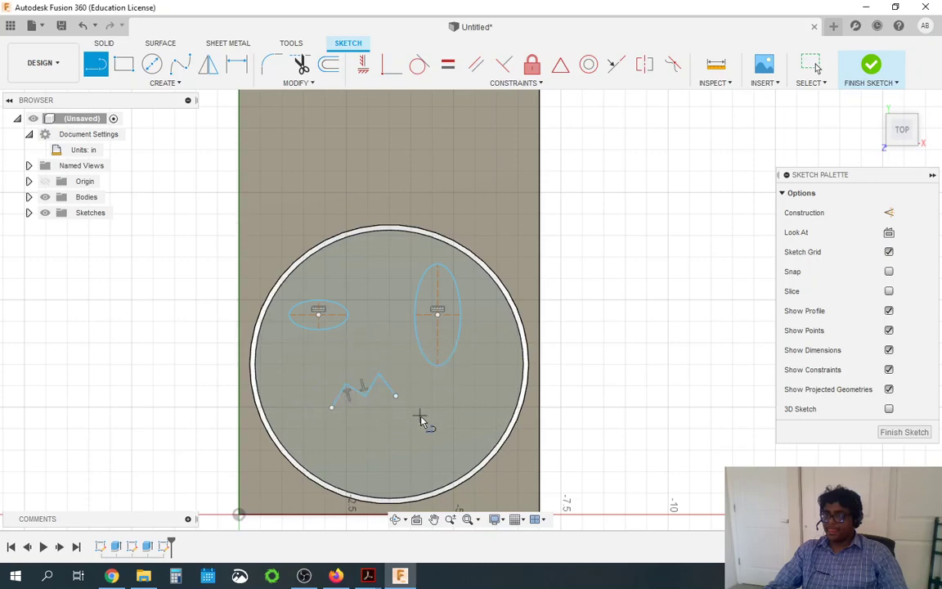
pyautogui.click(395, 398)
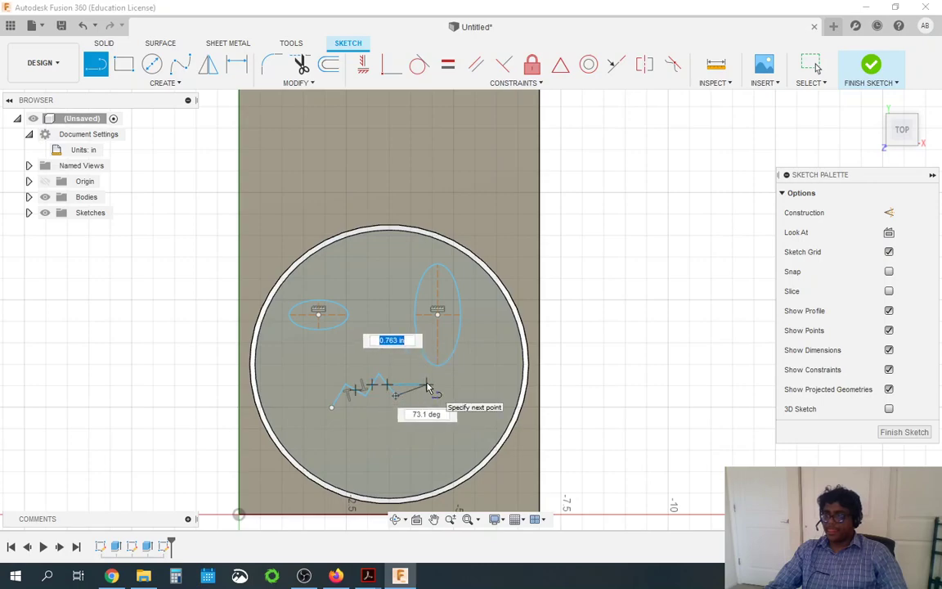
pyautogui.click(420, 378)
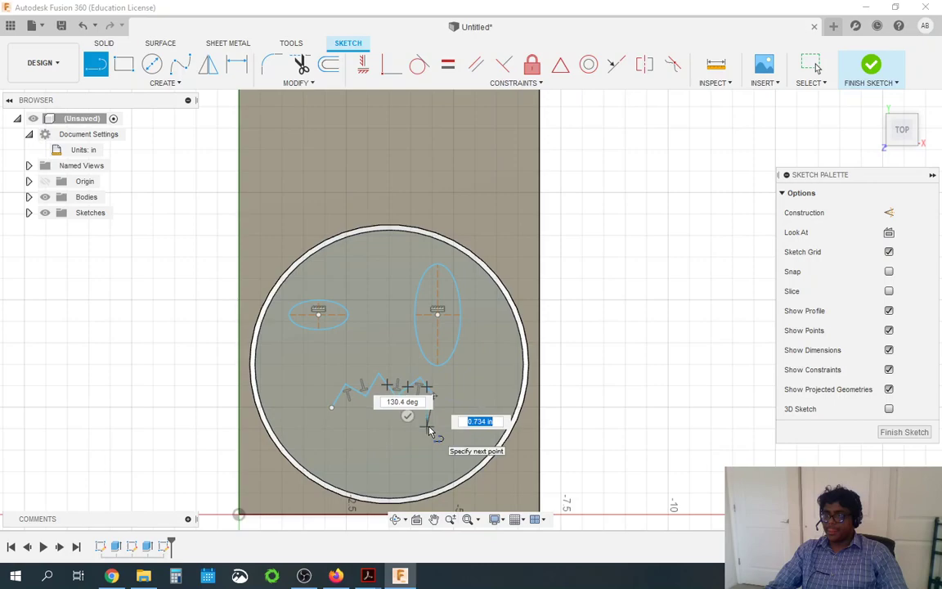
pyautogui.click(429, 426)
pyautogui.click(404, 440)
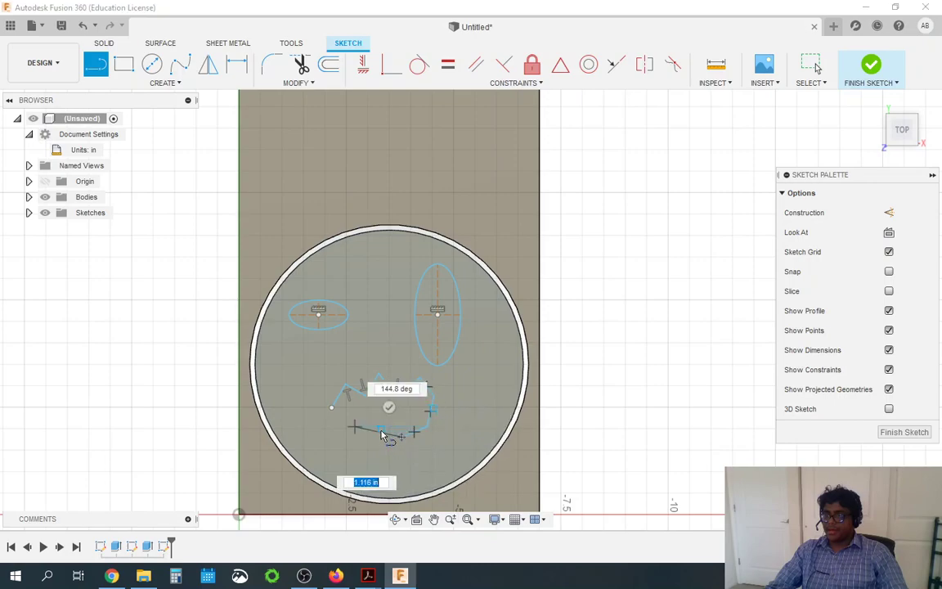
pyautogui.click(354, 426)
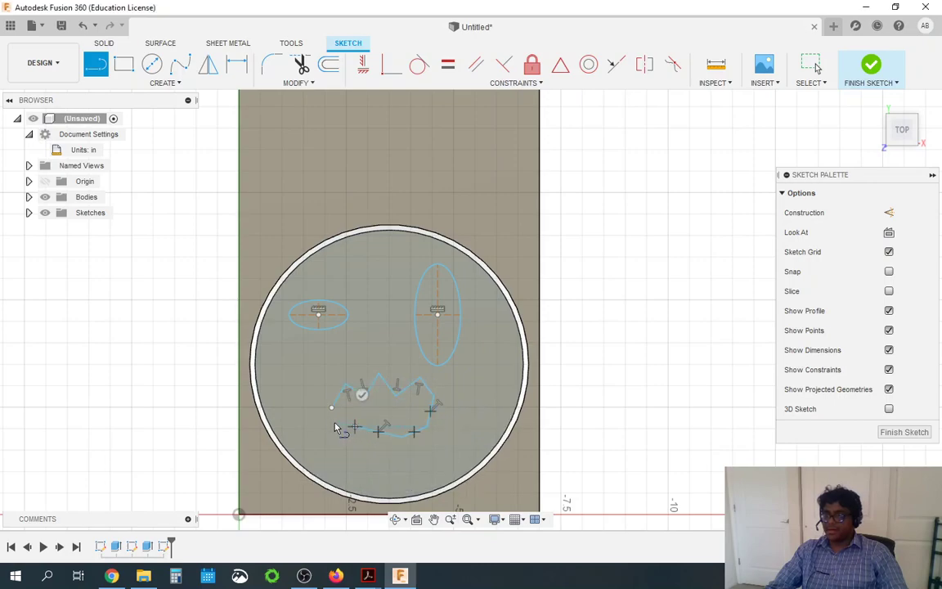
pyautogui.click(310, 435)
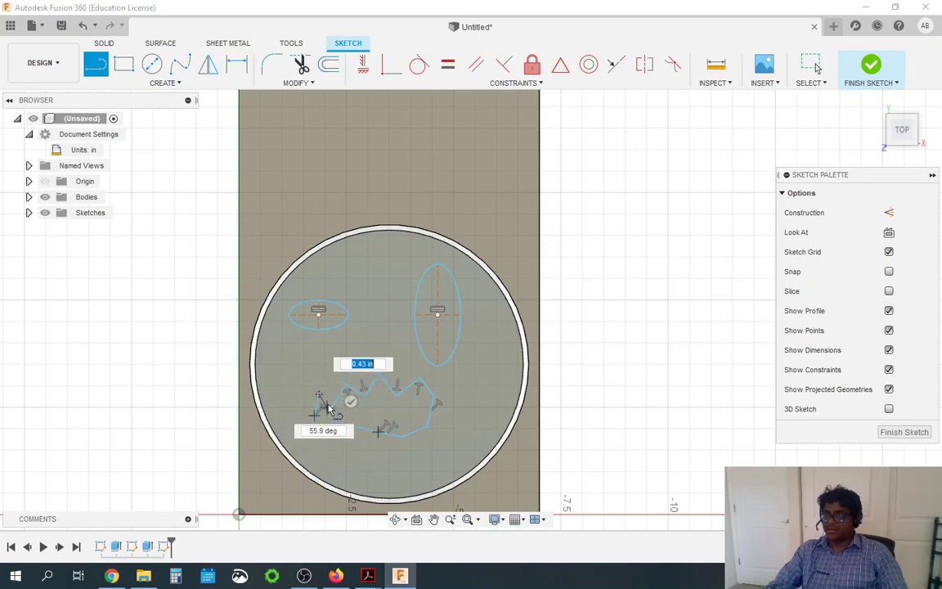
pyautogui.click(319, 397)
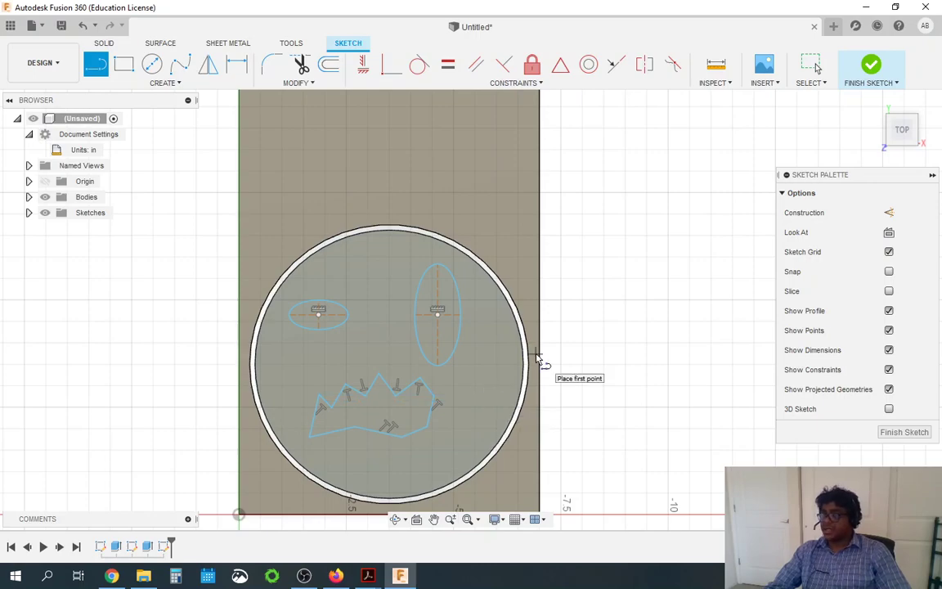
pyautogui.click(897, 434)
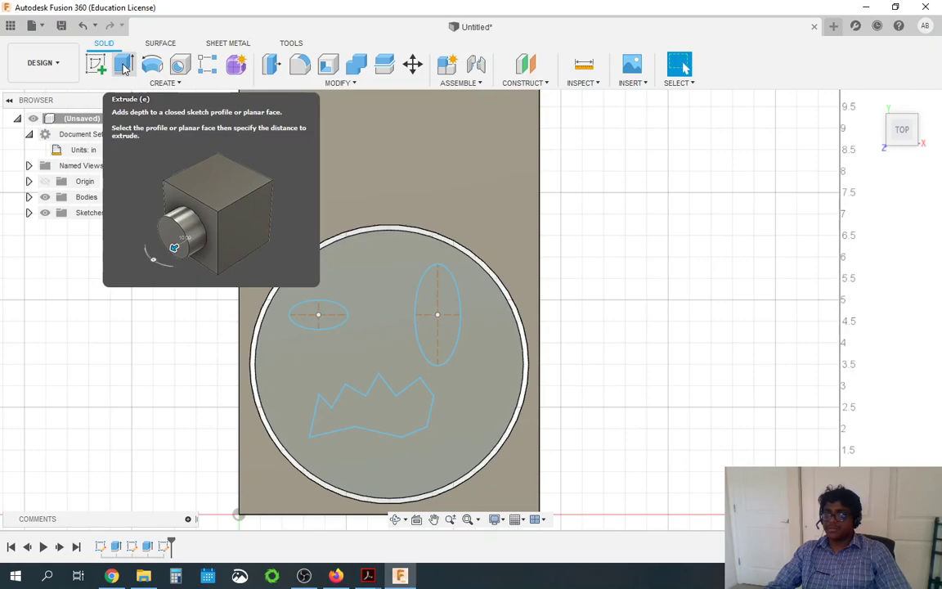
# Extrude the two ellipses and the jagged mouth profile together by -0.125 in as a cut into the disc.
pyautogui.click(124, 66)
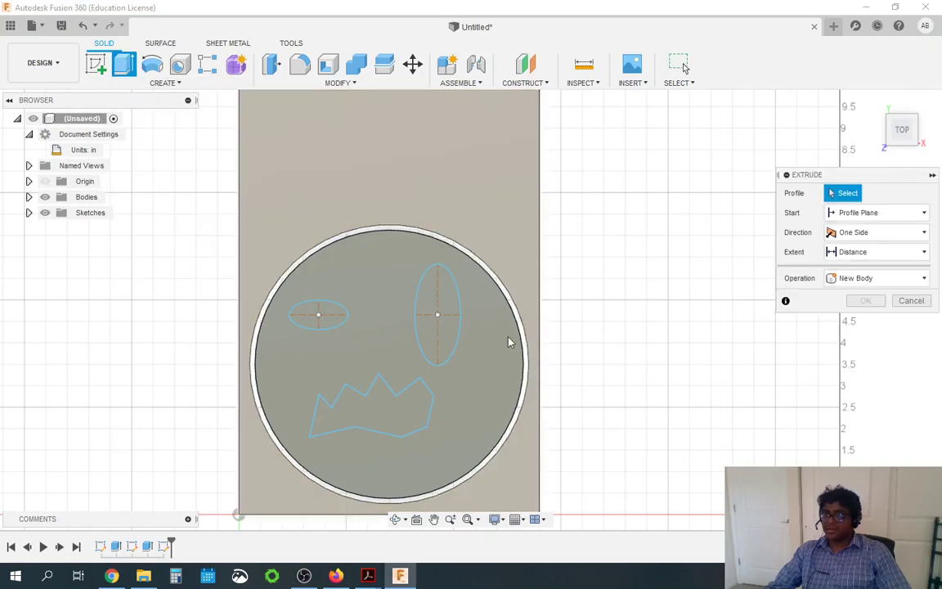
pyautogui.click(315, 319)
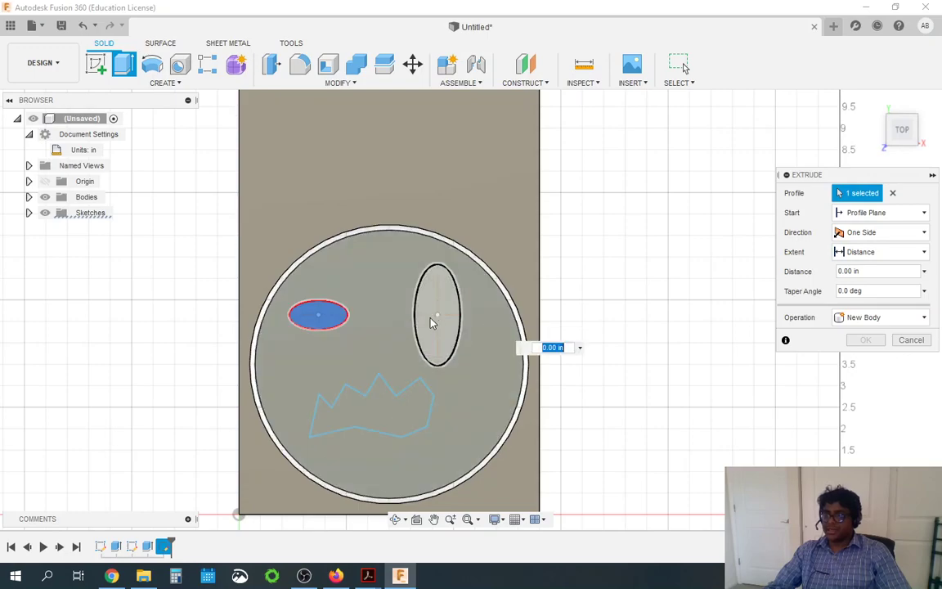
pyautogui.click(433, 321)
pyautogui.click(386, 418)
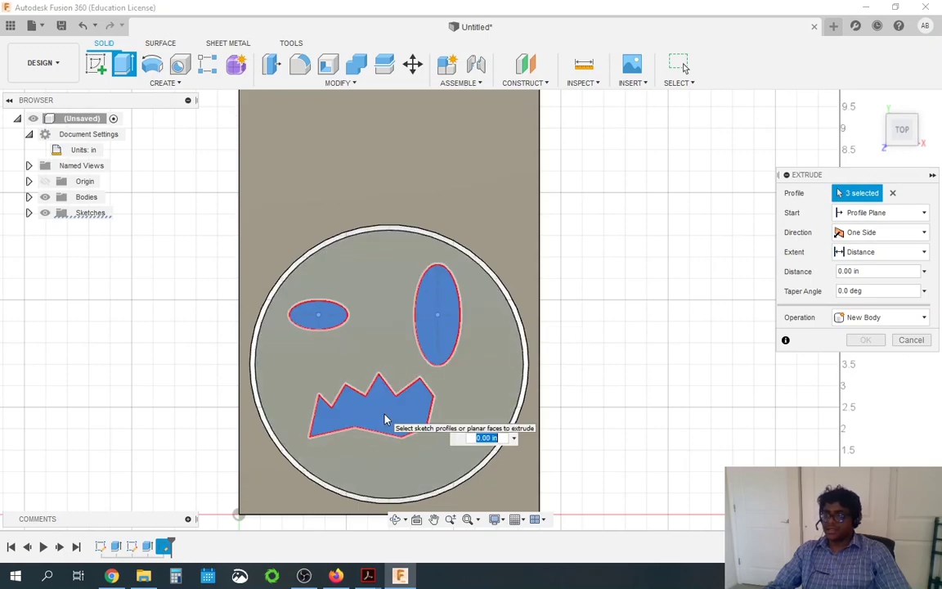
pyautogui.scroll(-1, 370, 364)
pyautogui.scroll(1, 516, 357)
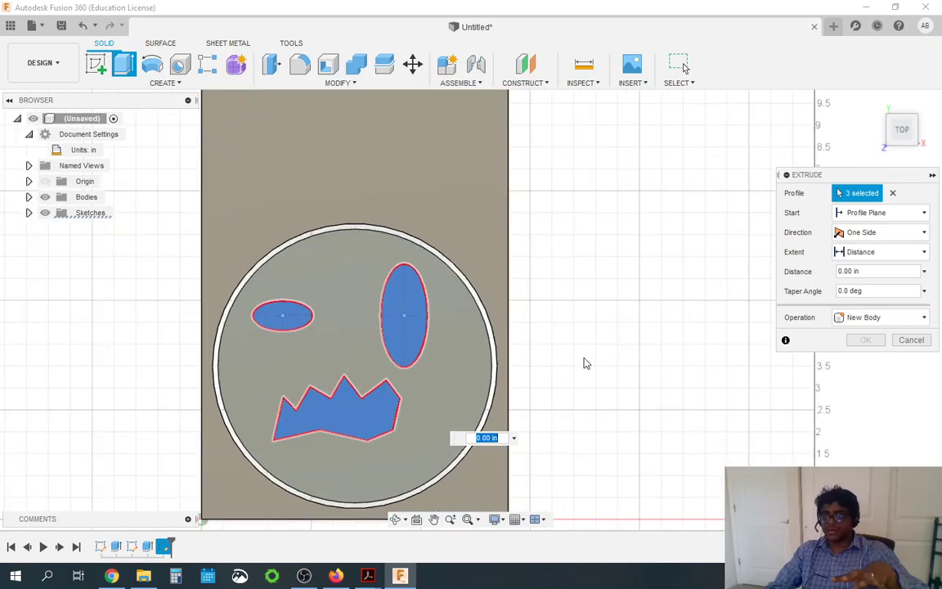
pyautogui.click(844, 272)
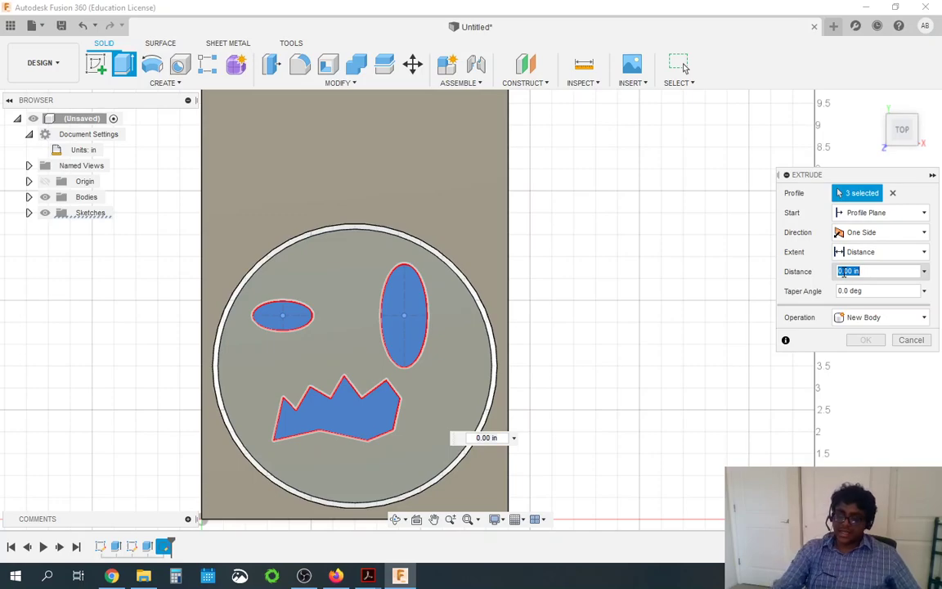
pyautogui.write('125')
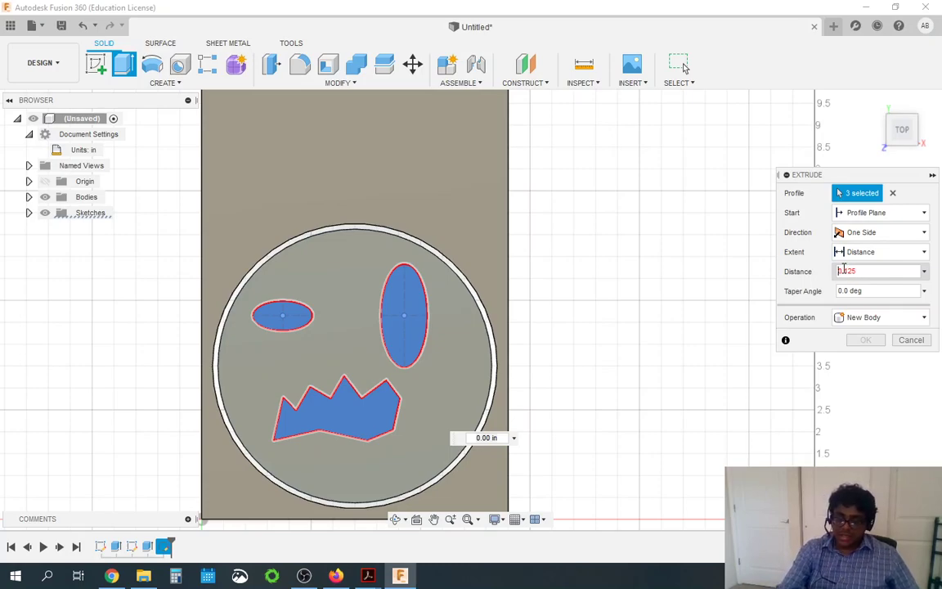
pyautogui.write('-')
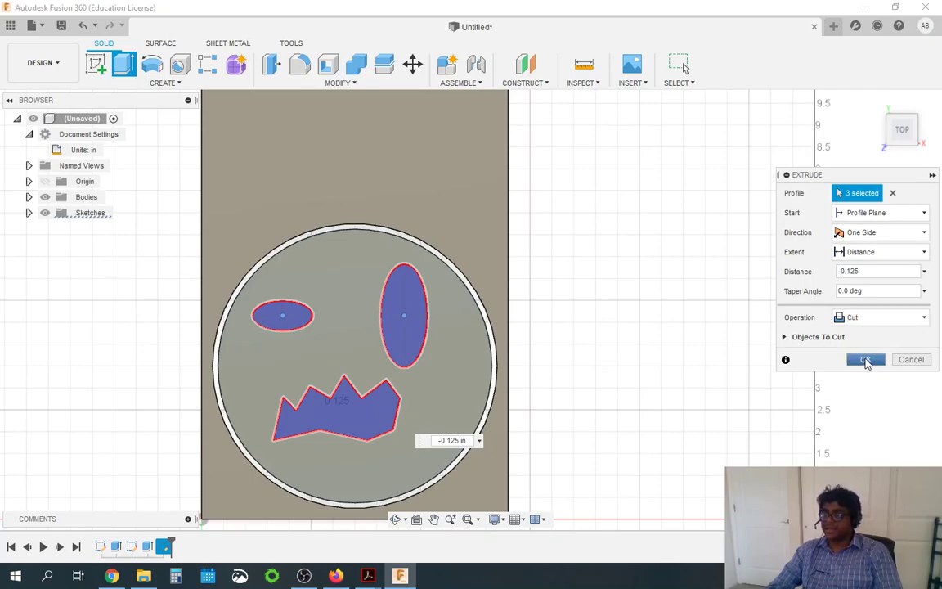
pyautogui.click(866, 361)
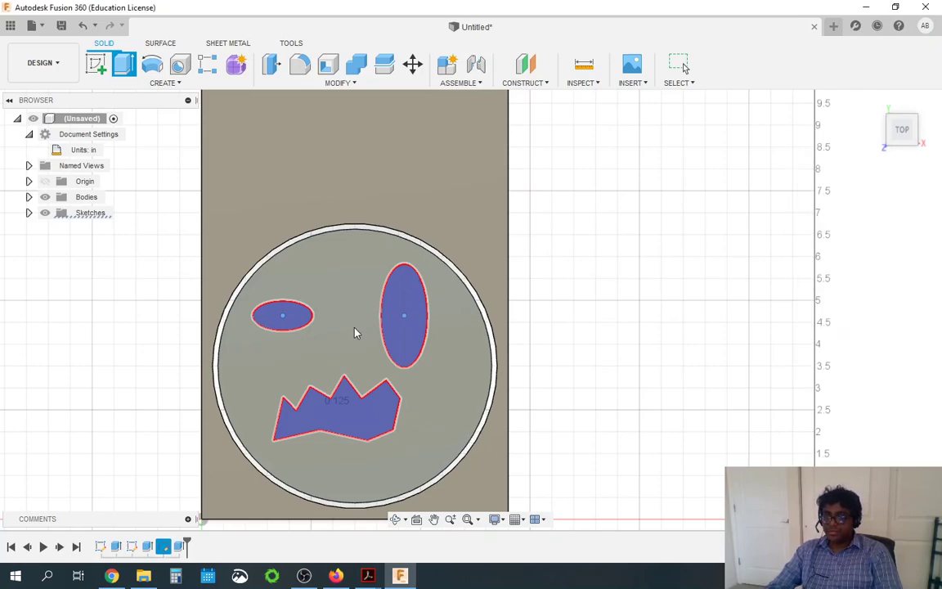
pyautogui.press('Escape')
# Examine the eye and mouth pockets in the disc from the home view.
pyautogui.scroll(-2, 651, 294)
pyautogui.scroll(-2, 481, 368)
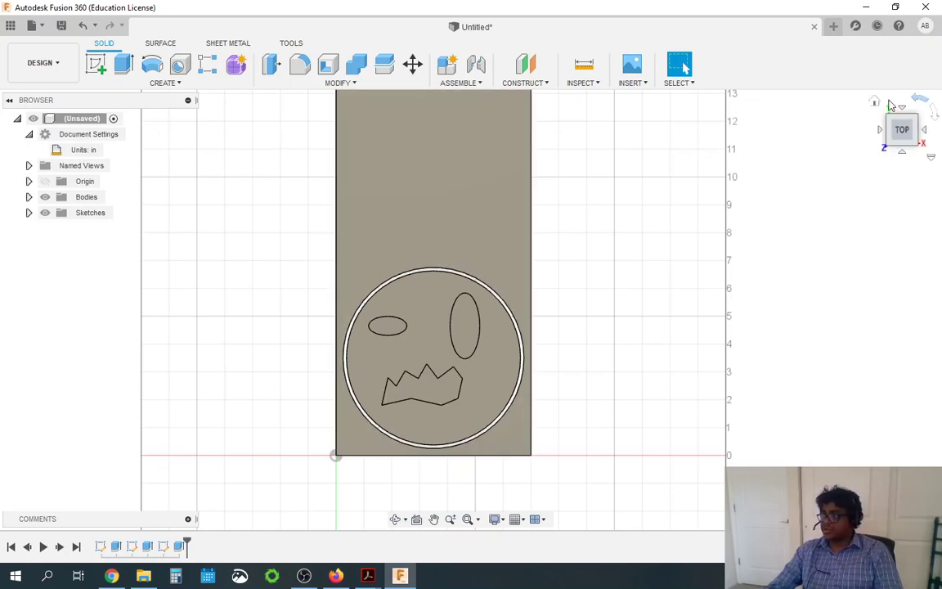
pyautogui.click(877, 101)
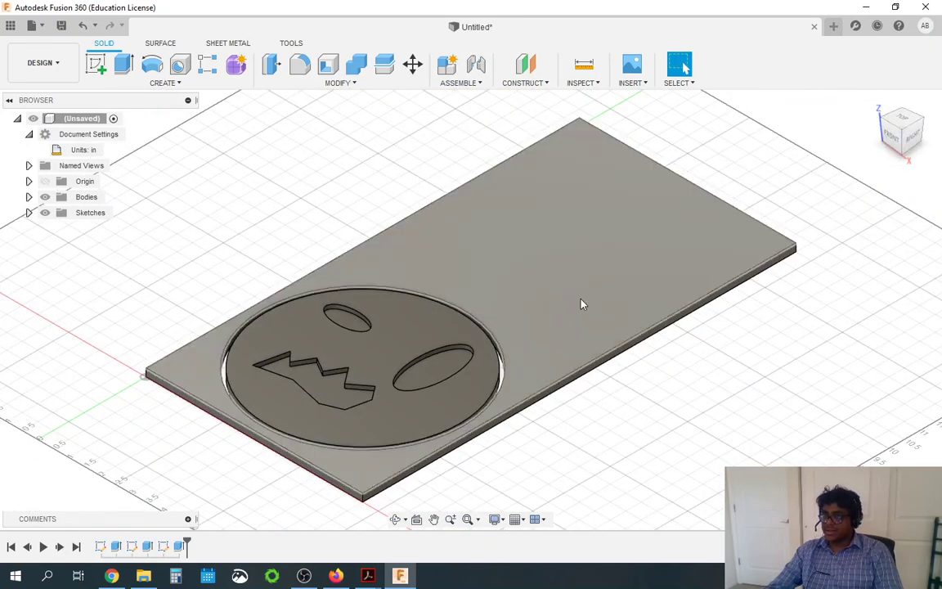
pyautogui.scroll(3, 207, 294)
pyautogui.scroll(-3, 207, 294)
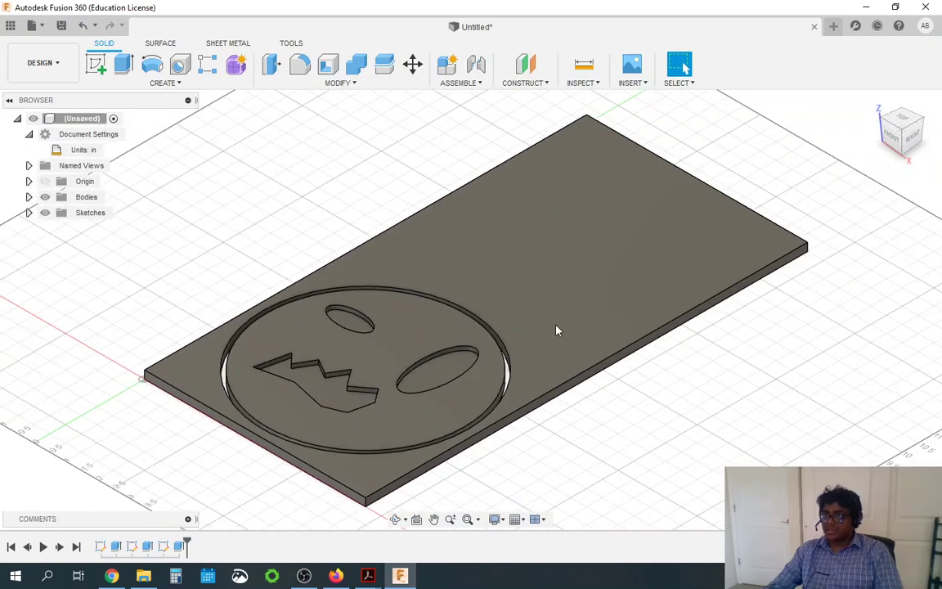
pyautogui.scroll(-2, 577, 304)
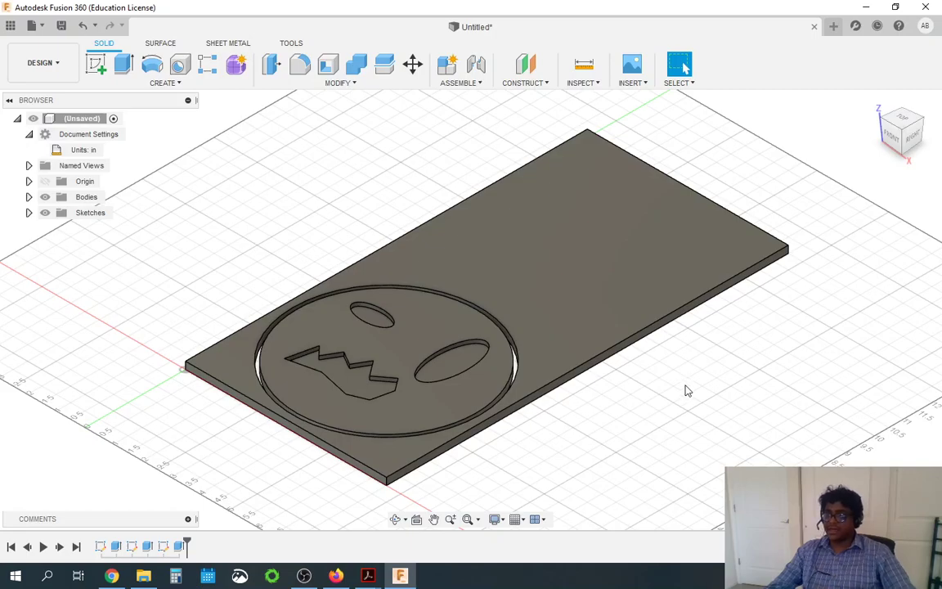
# Save the design in Admin Project, naming it with the designer's first name followed by "Coaster".
pyautogui.click(30, 26)
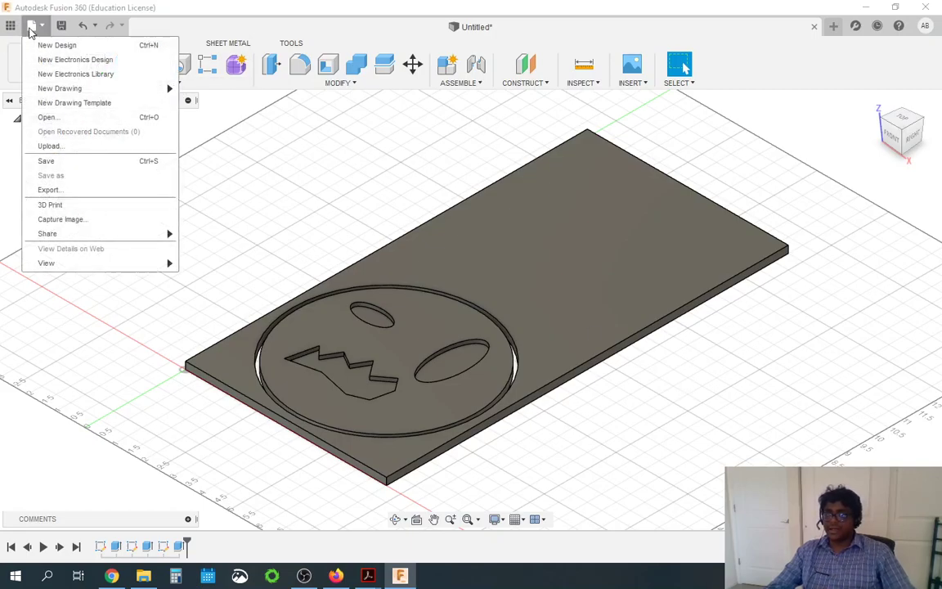
pyautogui.click(58, 167)
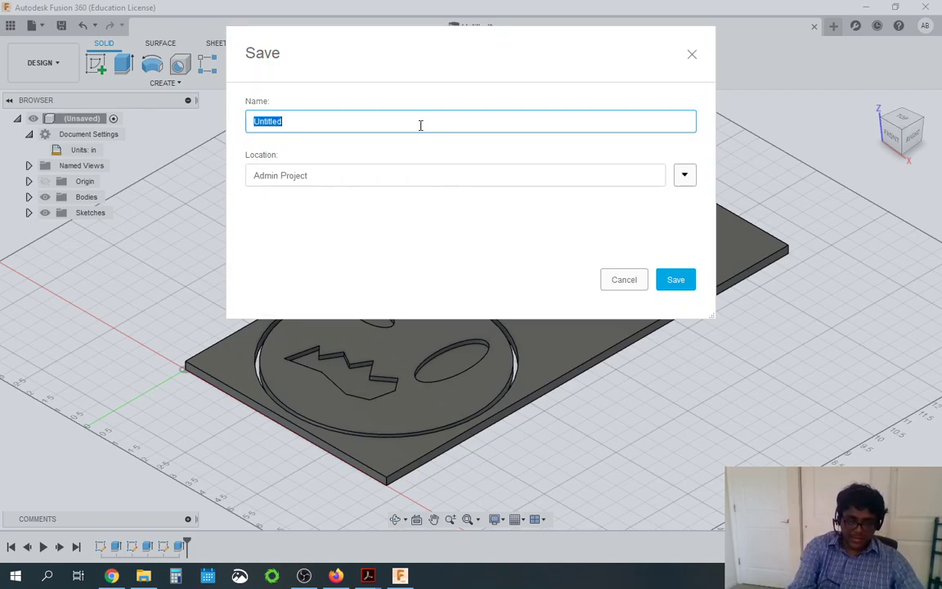
pyautogui.write('Abis')
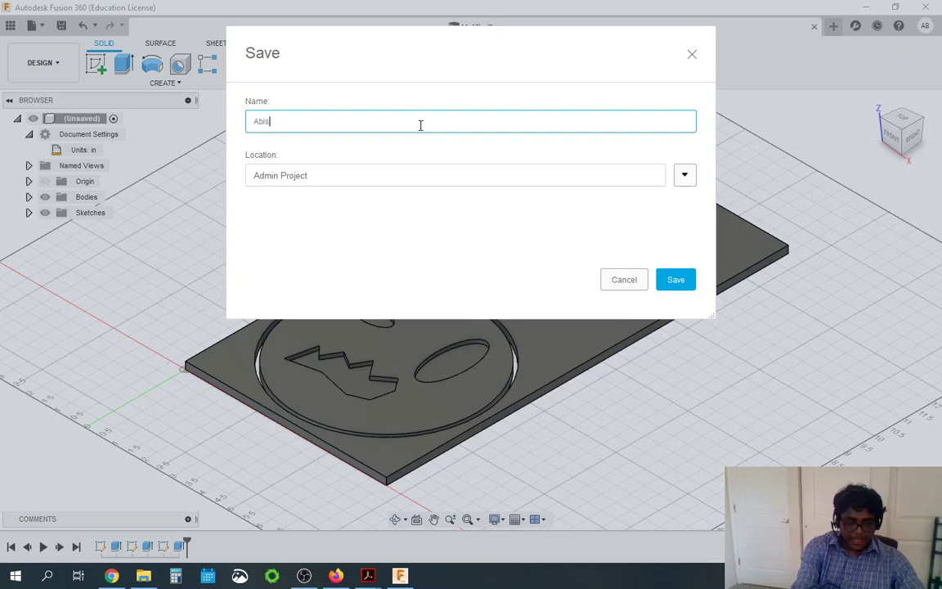
pyautogui.write('hek Coaster')
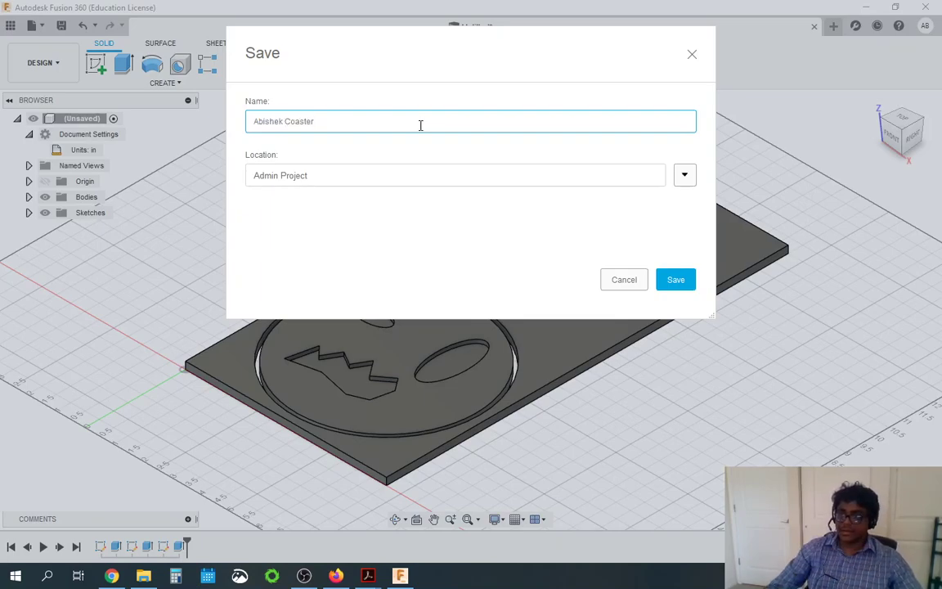
pyautogui.click(676, 280)
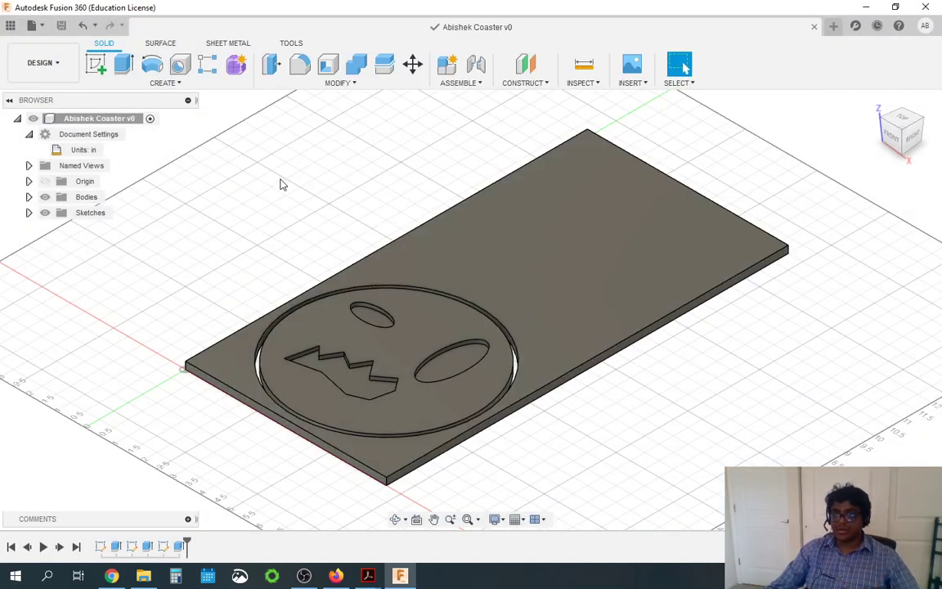
# Export the coaster design as an Autodesk Fusion 360 Archive file (*.f3d) to the Downloads folder.
pyautogui.click(36, 26)
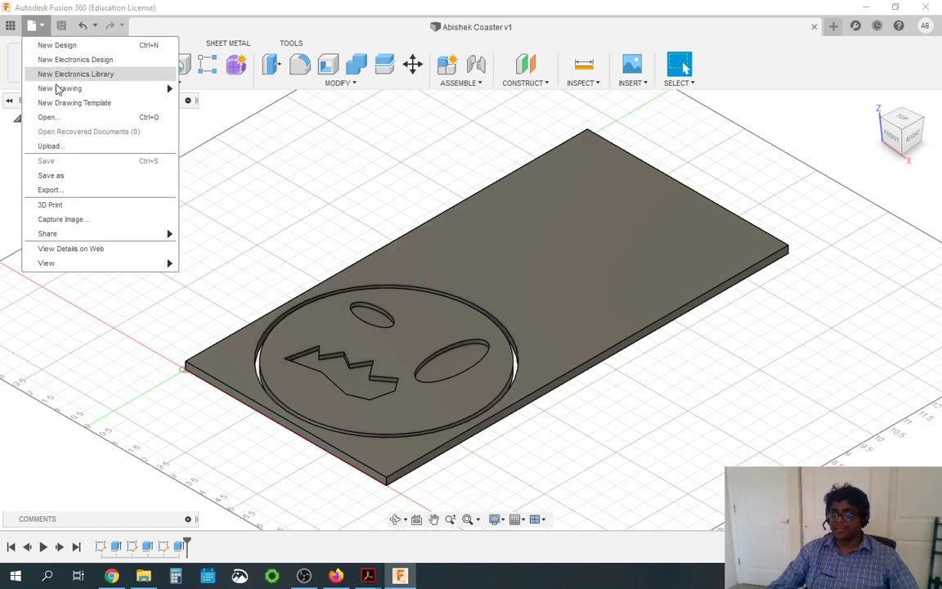
pyautogui.click(77, 193)
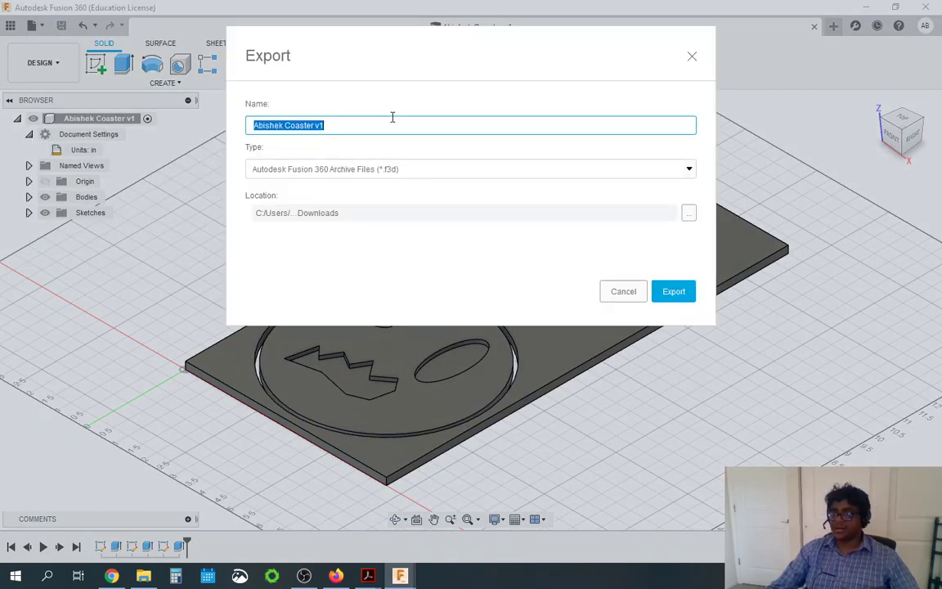
pyautogui.click(670, 293)
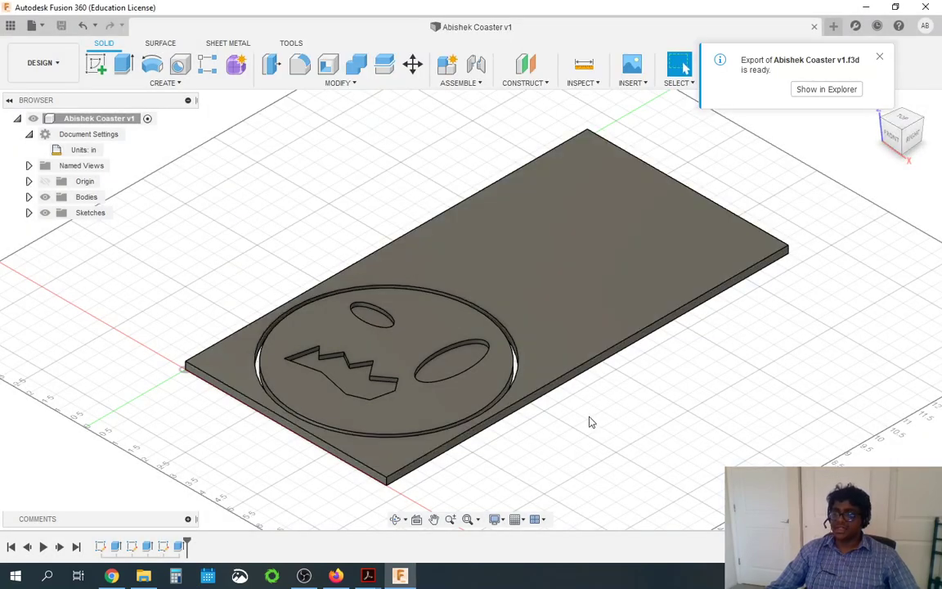
pyautogui.keyDown('shift'); pyautogui.moveTo(592, 422); pyautogui.dragTo(350, 248, button='middle'); pyautogui.keyUp('shift')
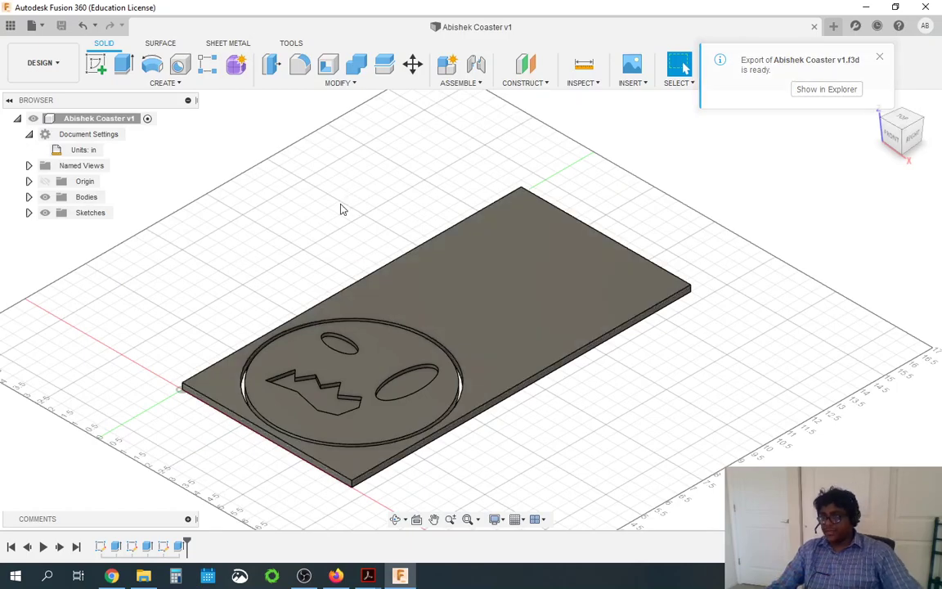
pyautogui.keyDown('shift'); pyautogui.moveTo(341, 192); pyautogui.dragTo(507, 390, button='middle'); pyautogui.keyUp('shift')
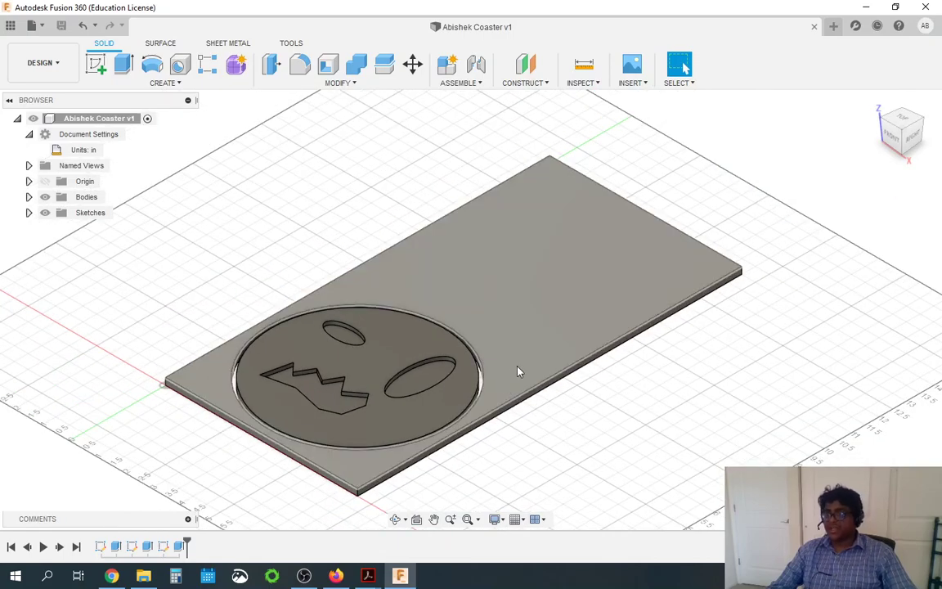